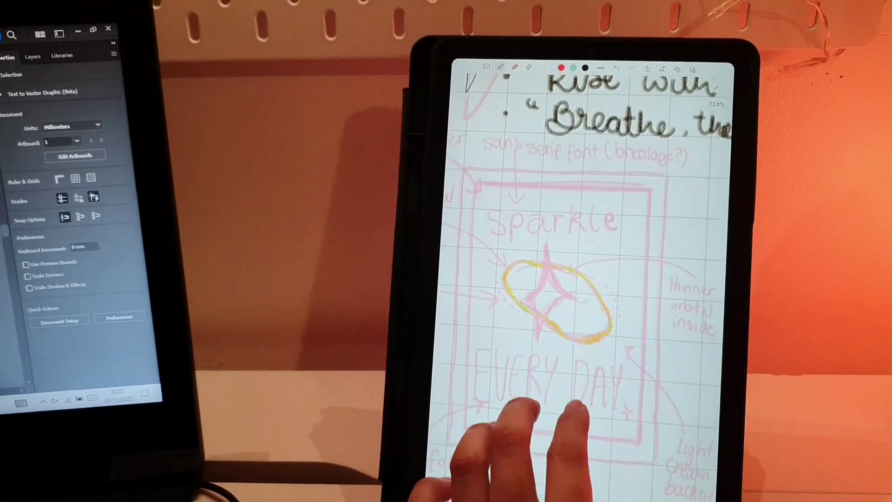
{"action": "scroll", "coordinate": [540, 418], "scroll_direction": "down", "scroll_amount": 2}
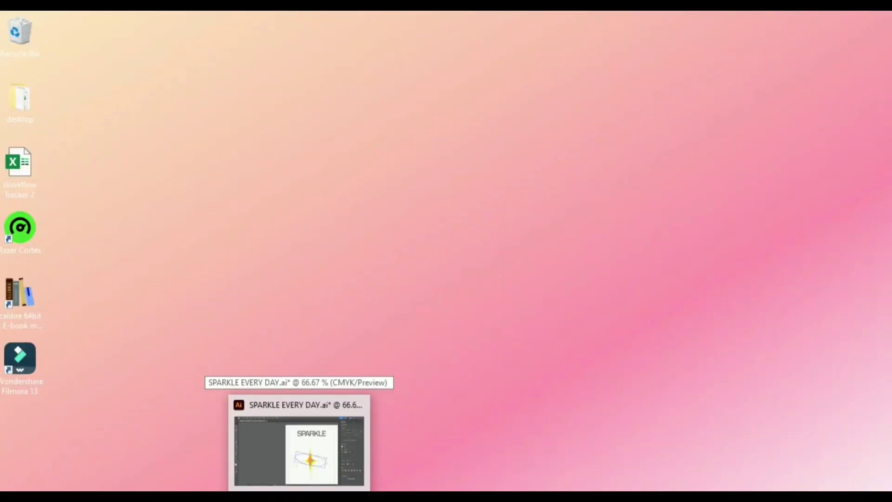
Switch to Illustrator and create a new portrait document in CMYK colour mode
{"action": "left_click", "coordinate": [299, 495]}
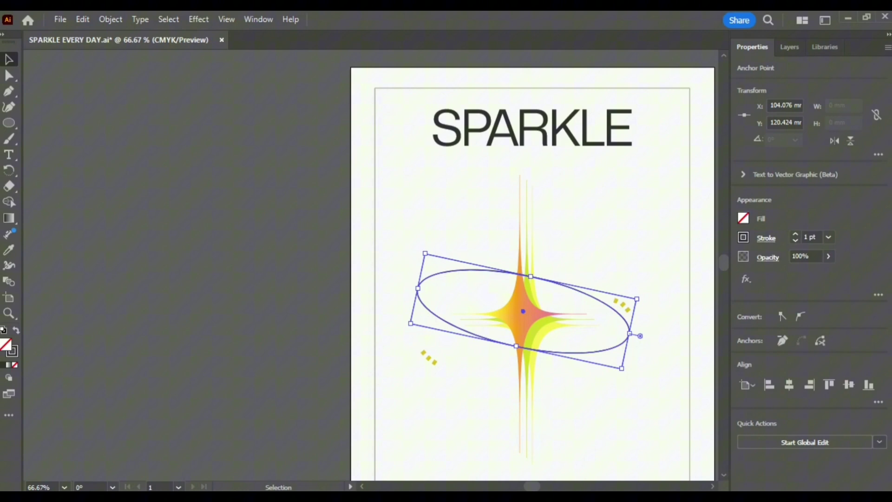
{"action": "left_click", "coordinate": [60, 19]}
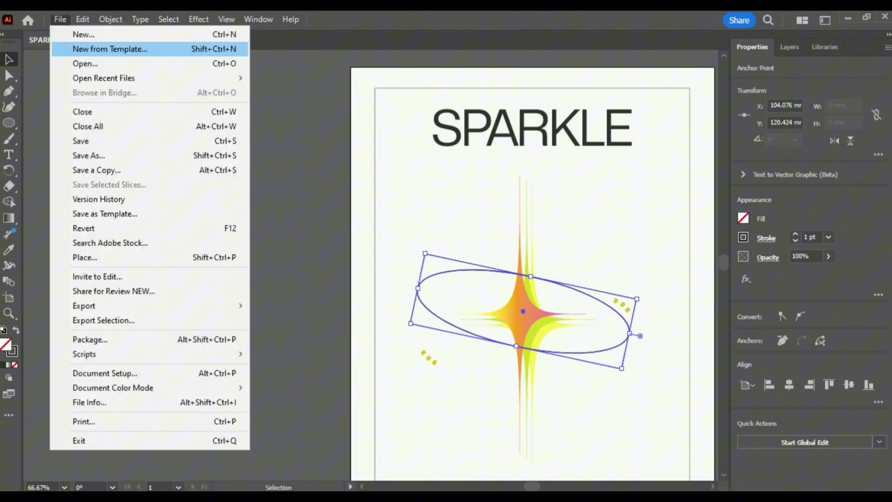
{"action": "left_click", "coordinate": [84, 34]}
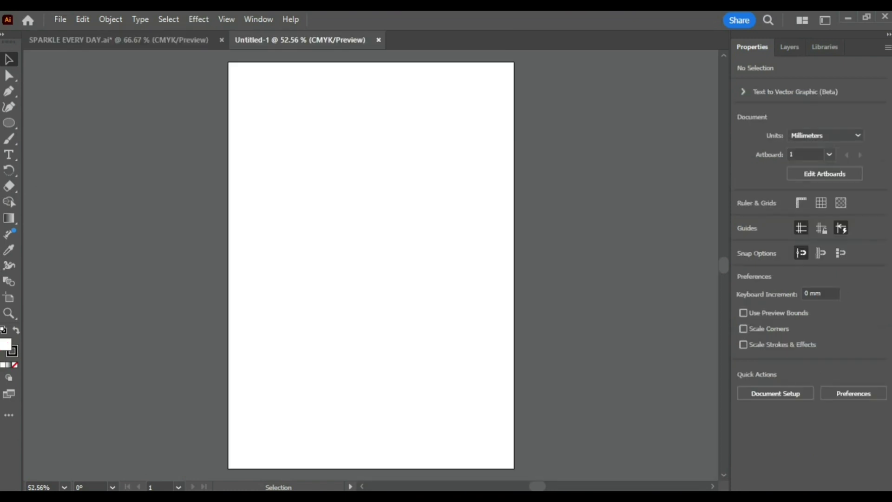
{"action": "scroll", "coordinate": [303, 224], "scroll_direction": "down", "scroll_amount": 1}
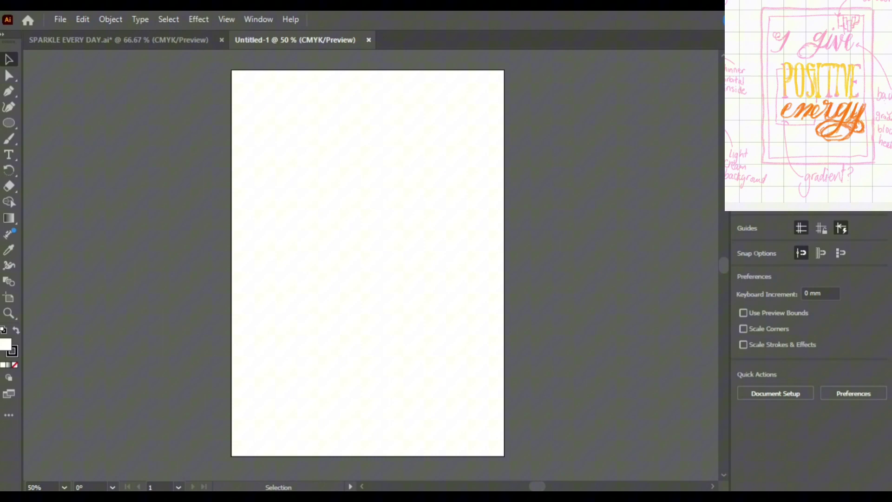
Draw a rectangle that covers the whole artboard from corner to corner
{"action": "key", "text": "t"}
{"action": "left_click_drag", "start_coordinate": [9, 122], "coordinate": [70, 123]}
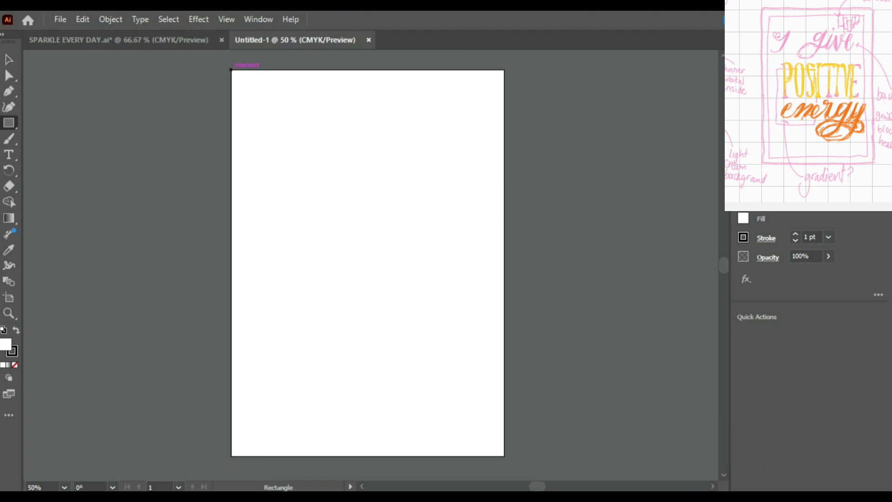
{"action": "left_click_drag", "start_coordinate": [231, 69], "coordinate": [504, 455]}
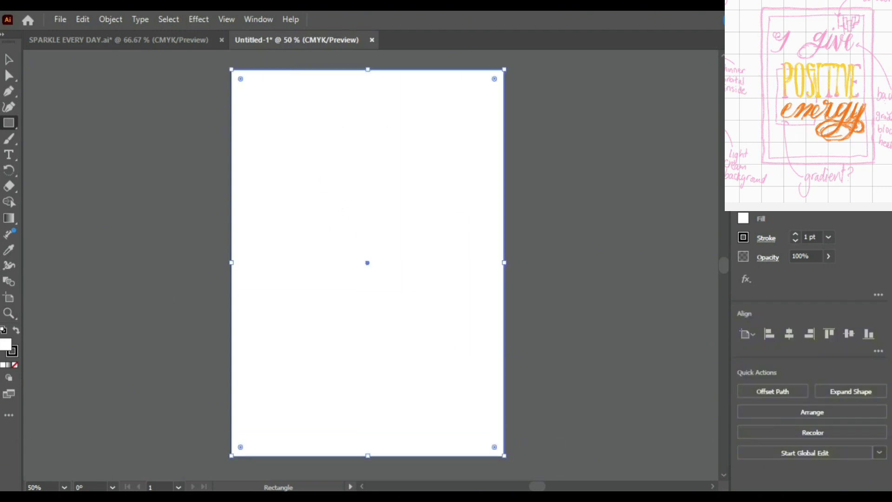
Swap the rectangle's fill and stroke, and set its fill to a slightly darkened pale cream
{"action": "left_click", "coordinate": [16, 329]}
{"action": "double_click", "coordinate": [6, 344]}
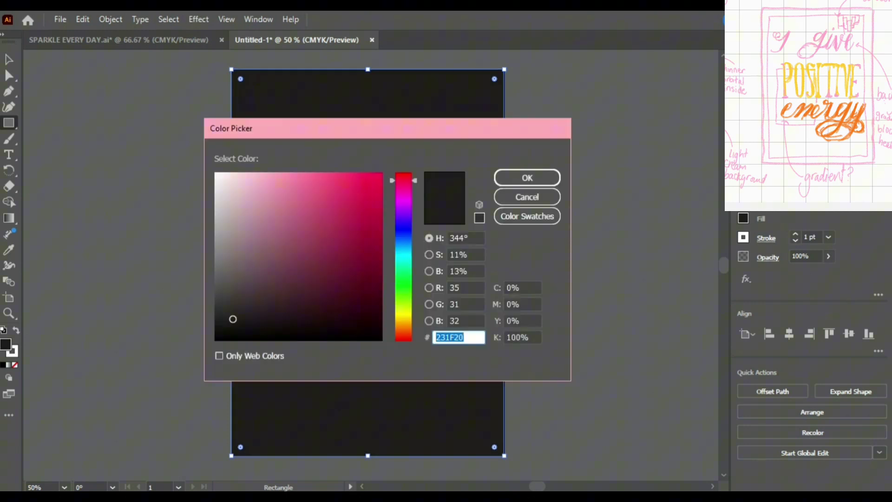
{"action": "type", "text": "21211D"}
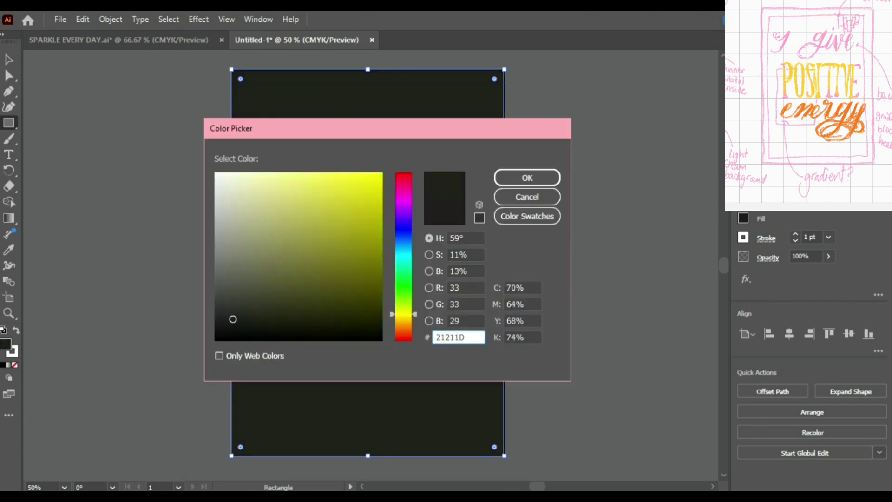
{"action": "left_click_drag", "start_coordinate": [403, 314], "coordinate": [403, 311]}
{"action": "left_click_drag", "start_coordinate": [269, 178], "coordinate": [229, 173]}
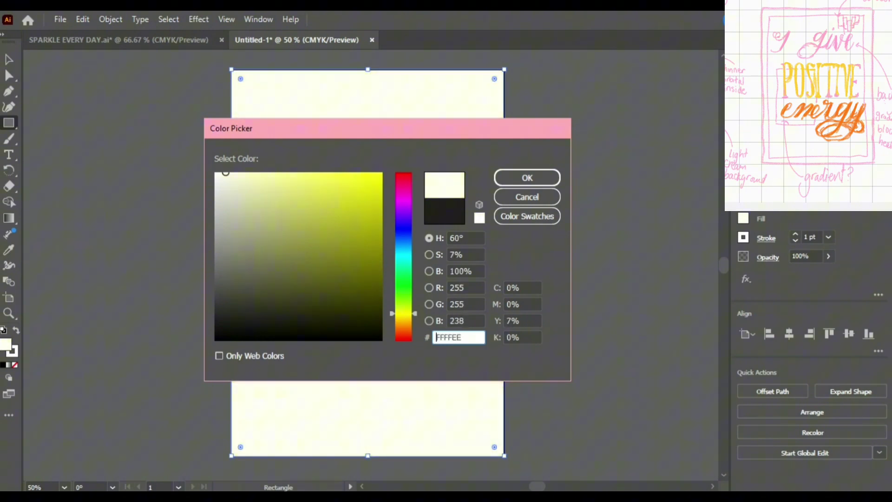
{"action": "left_click", "coordinate": [429, 255]}
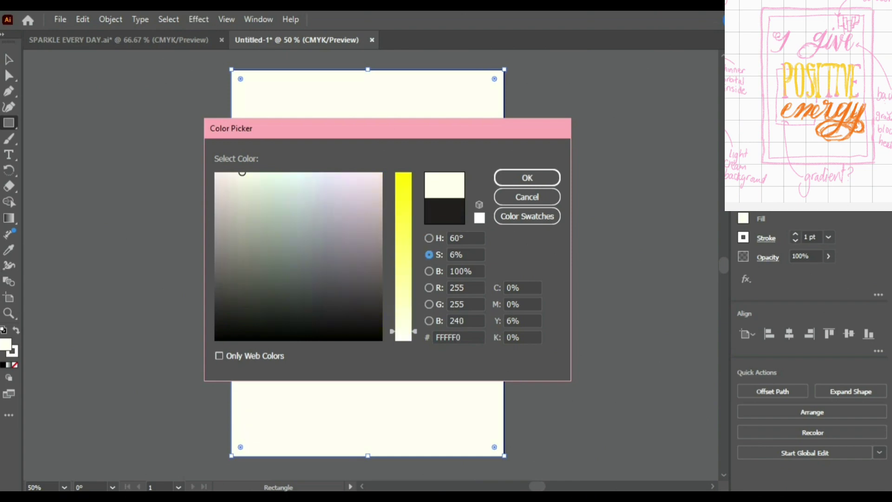
{"action": "mouse_move", "coordinate": [413, 336]}
{"action": "left_mouse_down"}
{"action": "mouse_move", "coordinate": [403, 285]}
{"action": "mouse_move", "coordinate": [403, 327]}
{"action": "left_mouse_up"}
{"action": "left_click", "coordinate": [429, 272]}
{"action": "left_click_drag", "start_coordinate": [403, 173], "coordinate": [404, 182]}
{"action": "left_click", "coordinate": [527, 177]}
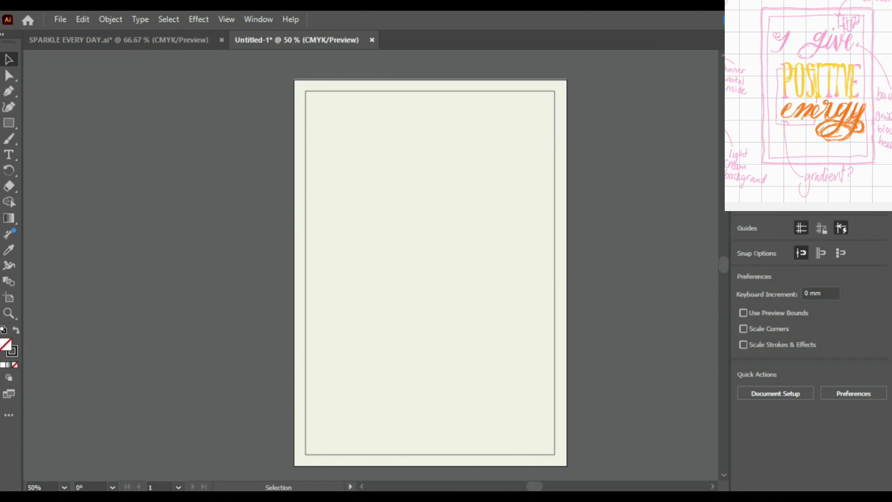
Draw a tall, narrow vertical bar beside the artboard, fill it with pink FF92D0, and shift it slightly closer to the artboard
{"action": "key", "text": "b"}
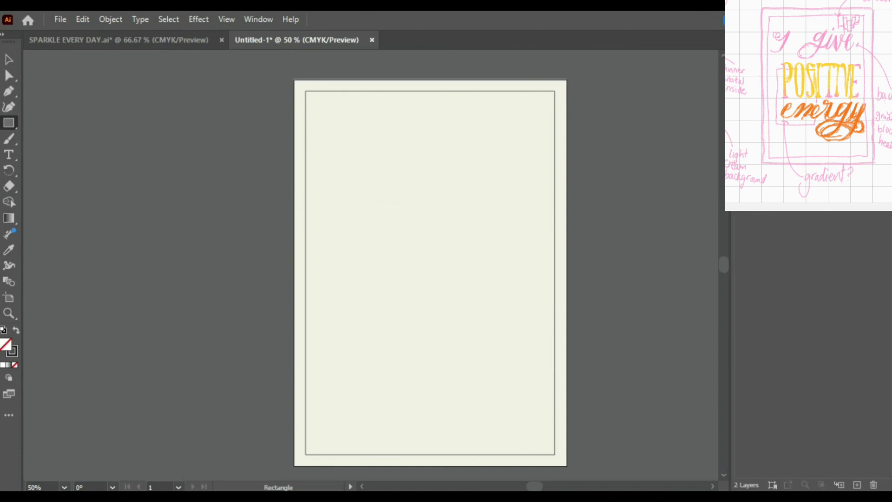
{"action": "left_click_drag", "start_coordinate": [225, 160], "coordinate": [249, 369]}
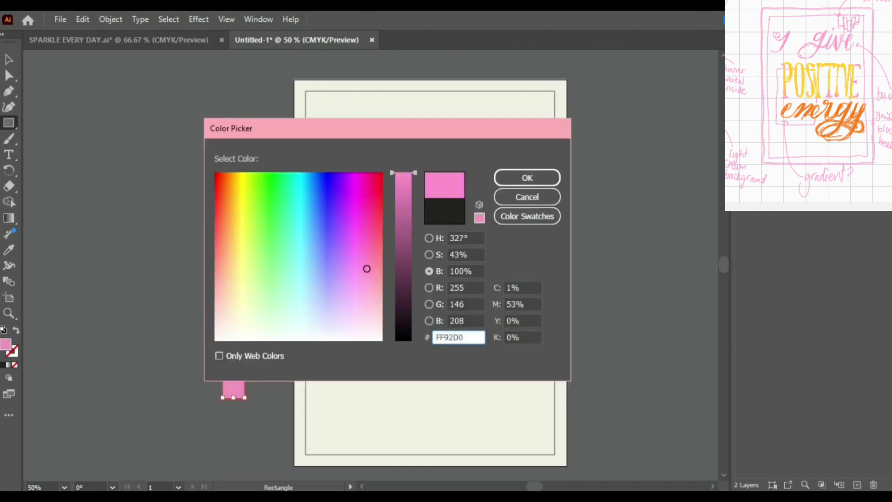
{"action": "key", "text": "Return"}
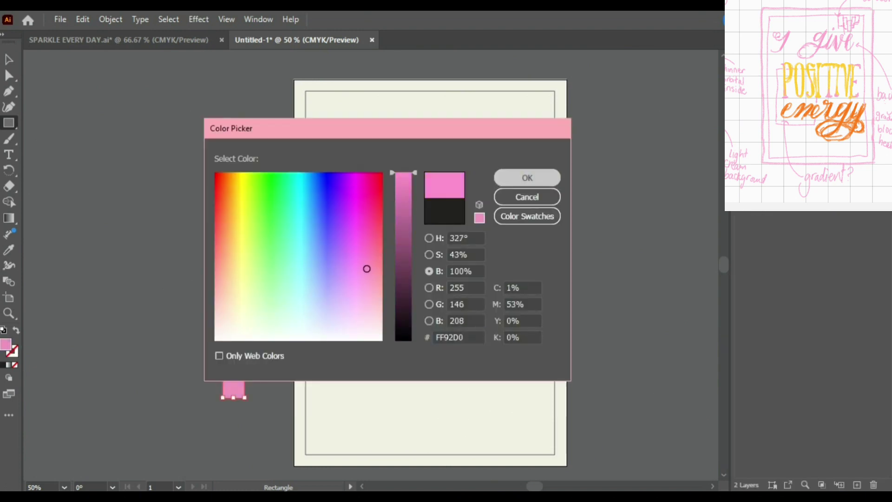
{"action": "key", "text": "v"}
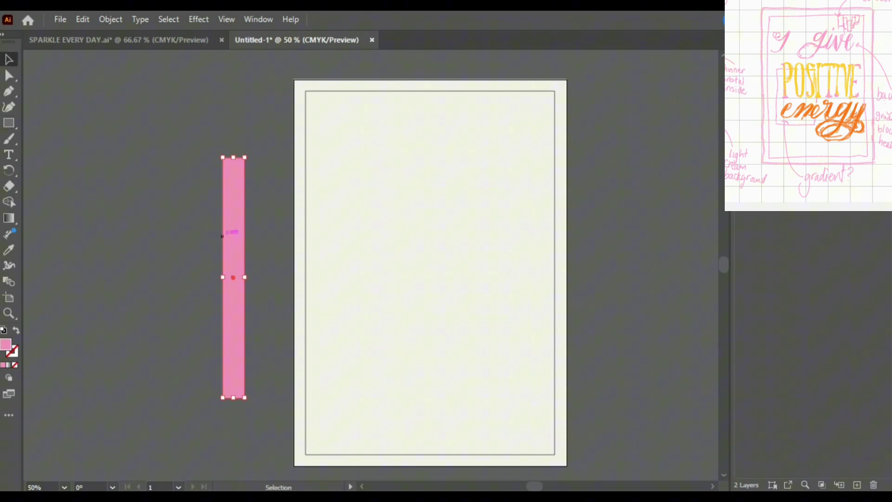
{"action": "left_click_drag", "start_coordinate": [223, 278], "coordinate": [244, 260]}
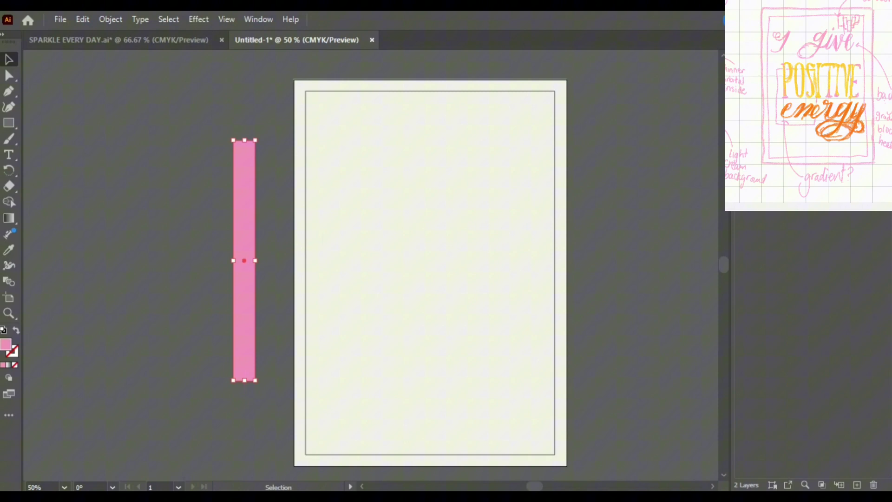
Duplicate the pink bar twice outward from the artboard, shortening each copy from below to form descending steps
{"action": "key", "text": "a"}
{"action": "left_click_drag", "start_coordinate": [244, 260], "coordinate": [211, 260]}
{"action": "left_click_drag", "start_coordinate": [212, 380], "coordinate": [212, 358]}
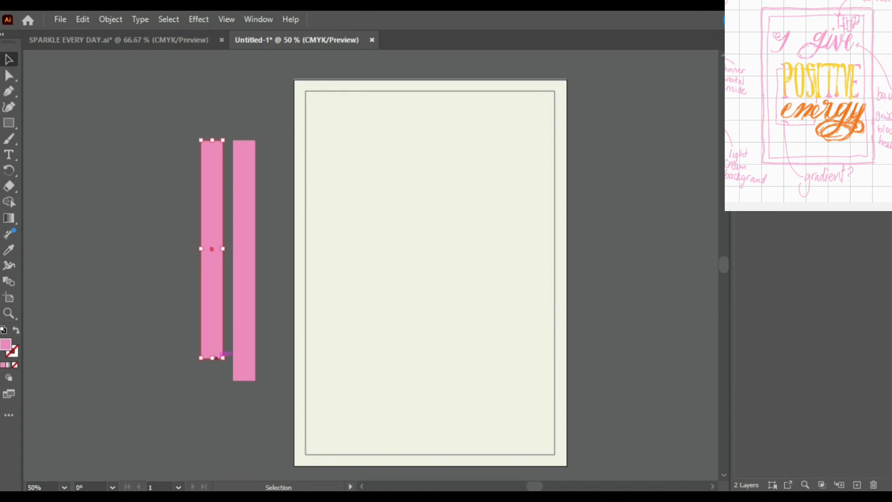
{"action": "left_click_drag", "start_coordinate": [212, 251], "coordinate": [181, 251]}
{"action": "left_click_drag", "start_coordinate": [180, 358], "coordinate": [179, 327]}
{"action": "left_click", "coordinate": [212, 325]}
Switch to Chrome and search Google Images for "block heart", refining it to "block heart graphic design" to find reference pictures
{"action": "left_click", "coordinate": [205, 400]}
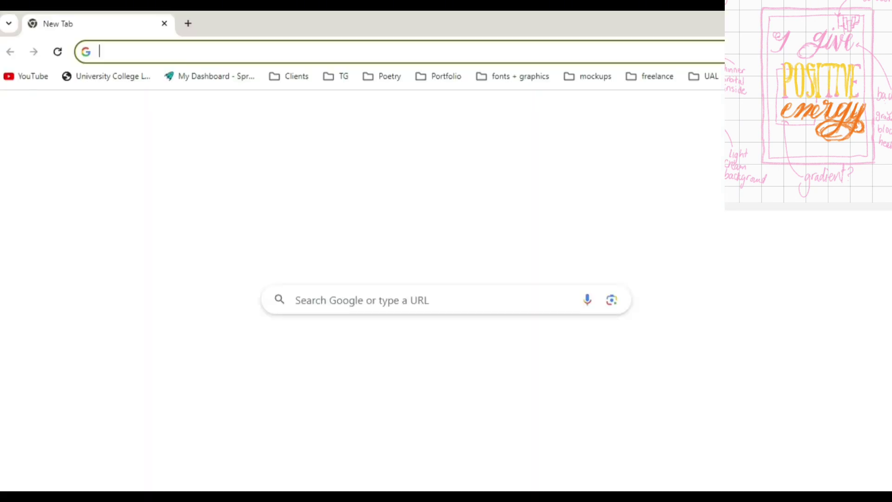
{"action": "type", "text": "block heart"}
{"action": "key", "text": "Return"}
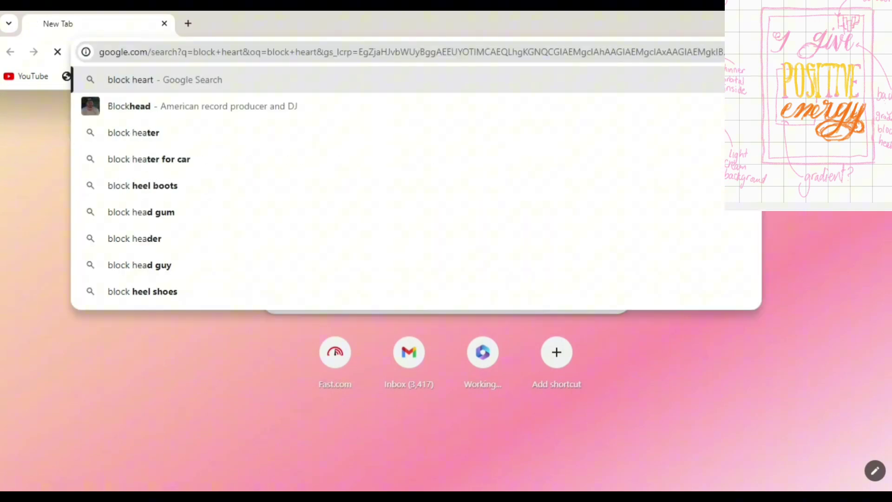
{"action": "left_click", "coordinate": [118, 121]}
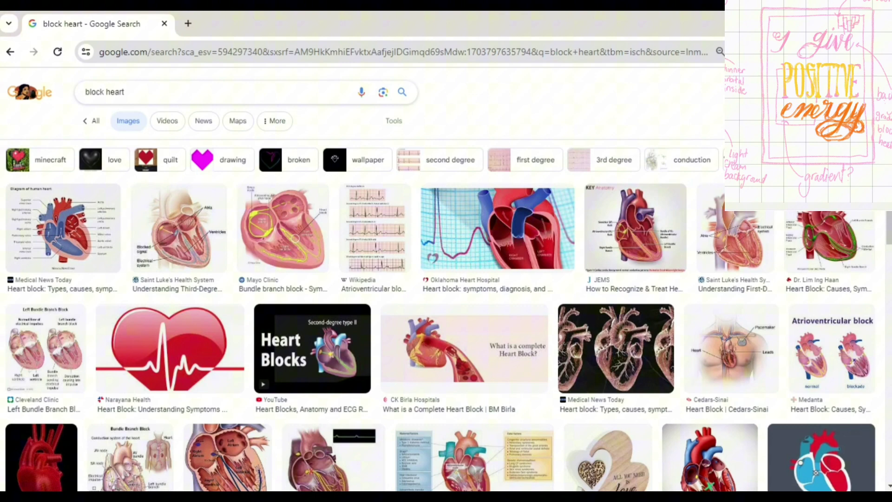
{"action": "left_click", "coordinate": [125, 92]}
{"action": "type", "text": "gra"}
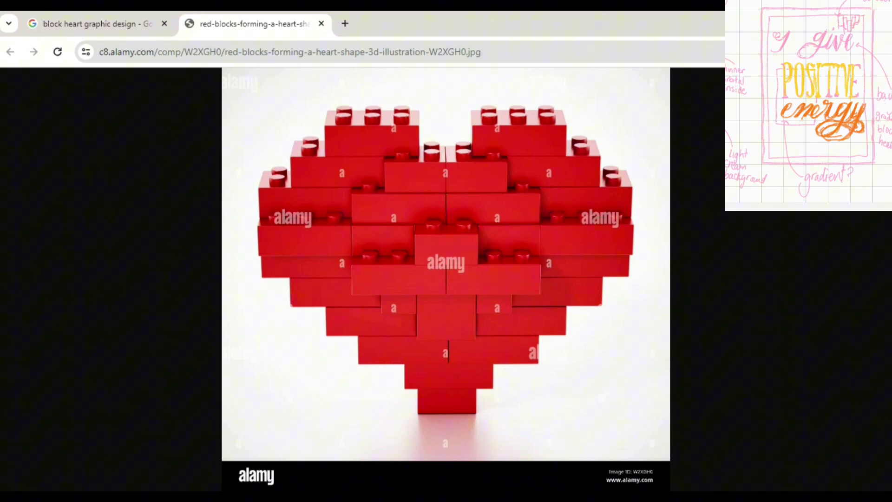
Back in Illustrator, position the right half of the pink block heart against the left half so they form one heart
{"action": "mouse_move", "coordinate": [332, 498]}
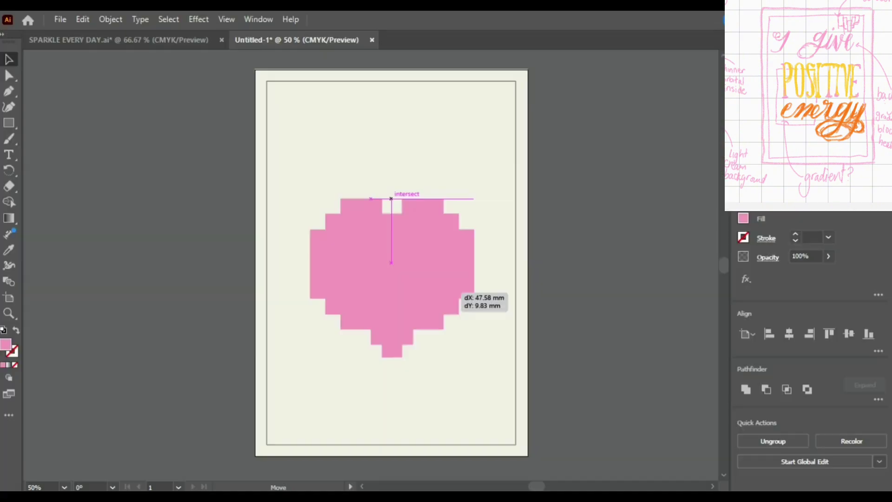
{"action": "left_click_drag", "start_coordinate": [391, 198], "coordinate": [397, 198]}
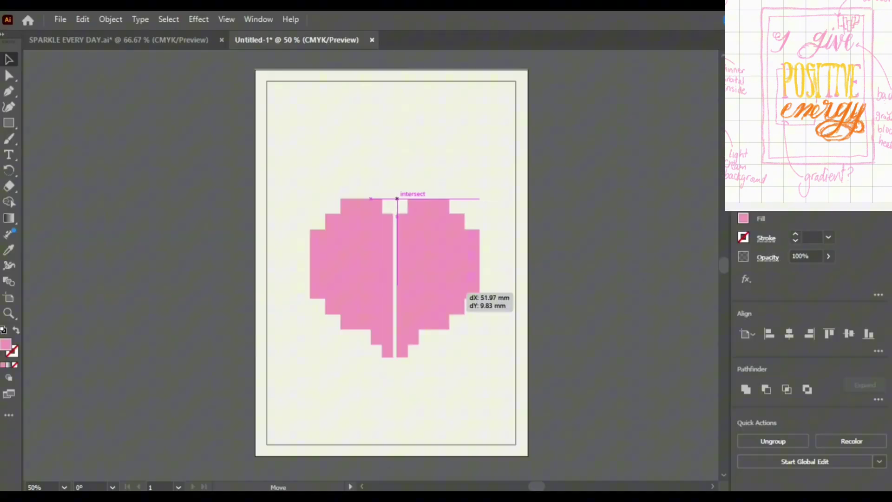
{"action": "left_click_drag", "start_coordinate": [460, 287], "coordinate": [456, 287]}
{"action": "left_click", "coordinate": [498, 387]}
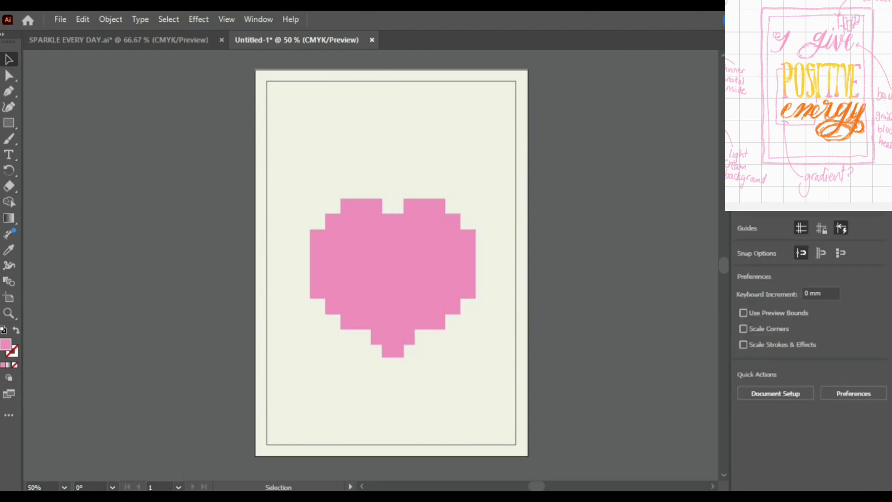
Isolate the heart's leftmost bar, give it a radial gradient fill, and edit the gradient's red end colour stop
{"action": "scroll", "coordinate": [497, 386], "scroll_direction": "up", "scroll_amount": 1}
{"action": "key", "text": "ctrl+minus"}
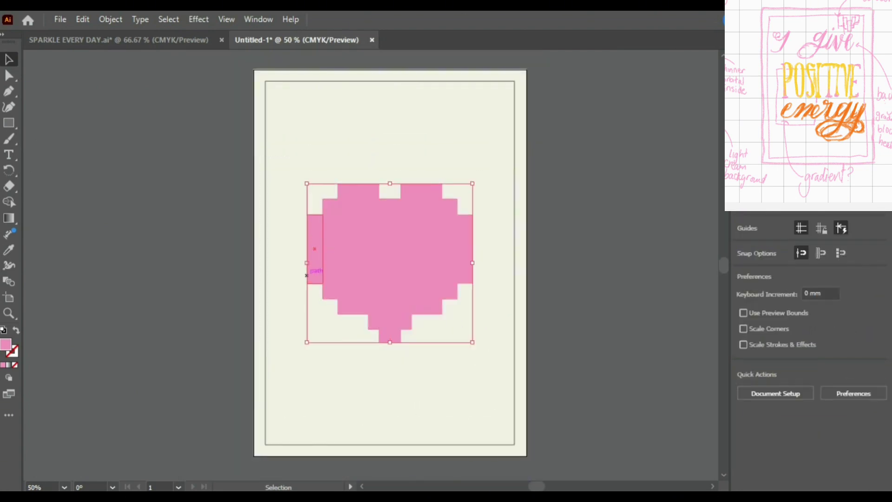
{"action": "double_click", "coordinate": [312, 261]}
{"action": "left_click", "coordinate": [313, 261]}
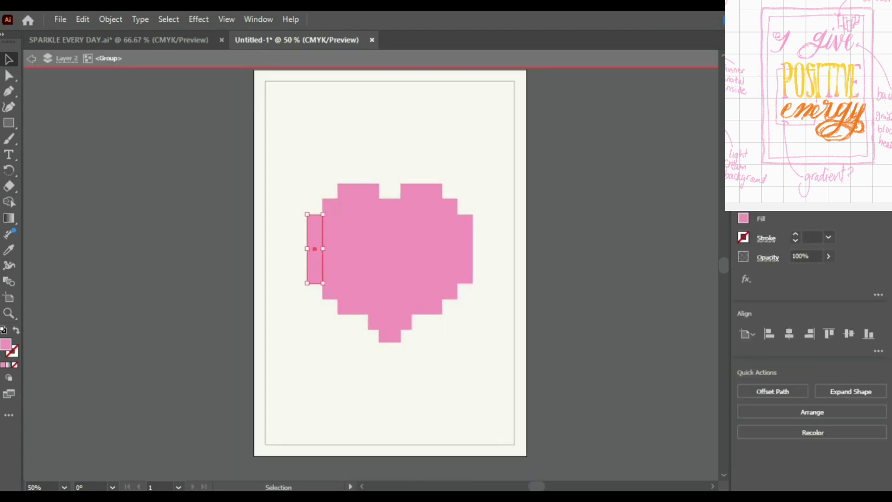
{"action": "double_click", "coordinate": [6, 345]}
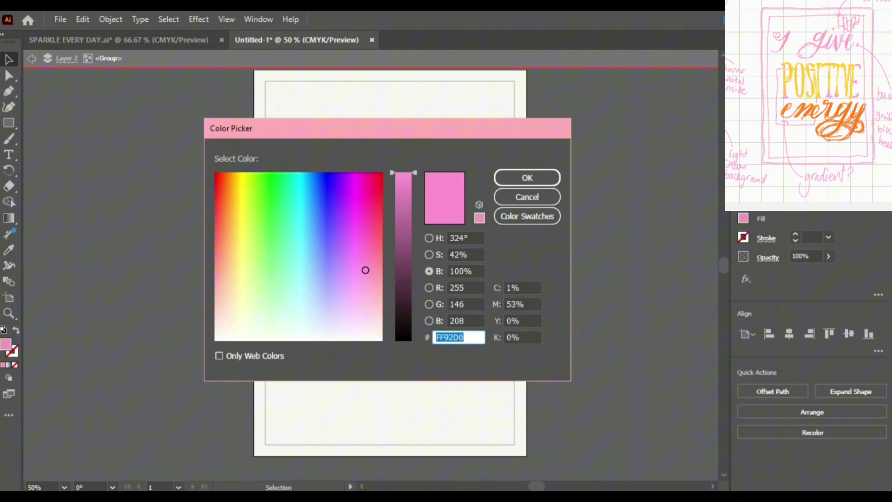
{"action": "left_click", "coordinate": [527, 197]}
{"action": "left_click", "coordinate": [9, 364]}
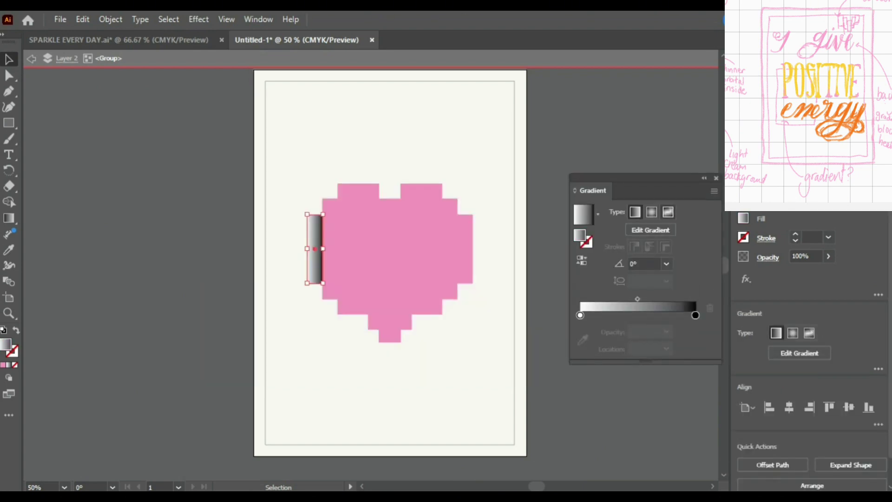
{"action": "key", "text": "g"}
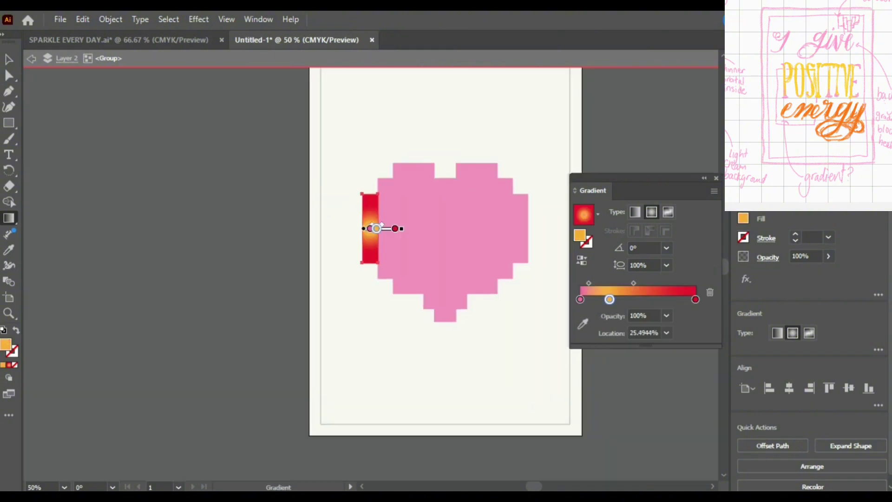
{"action": "double_click", "coordinate": [695, 299]}
{"action": "left_click_drag", "start_coordinate": [652, 367], "coordinate": [591, 367]}
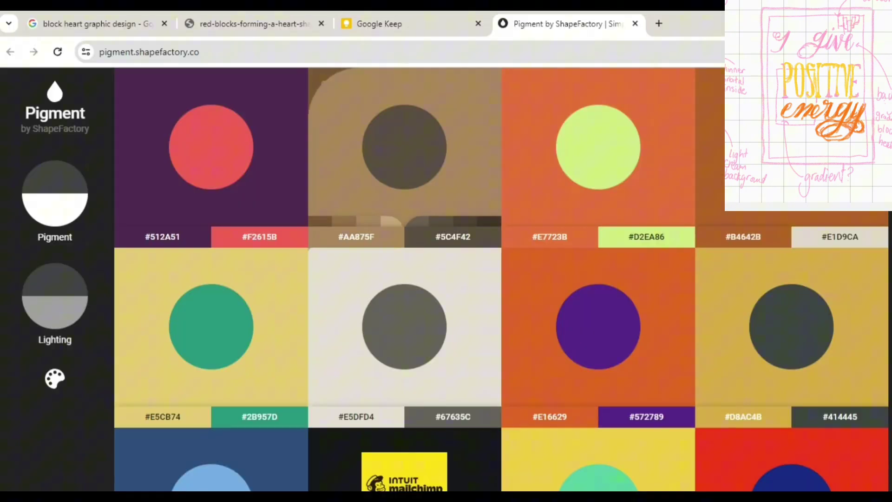
Browse colour pairs on the Pigment by ShapeFactory site, search its Unsplash images for "pink", and look through the palettes
{"action": "scroll", "coordinate": [502, 279], "scroll_direction": "down", "scroll_amount": 8}
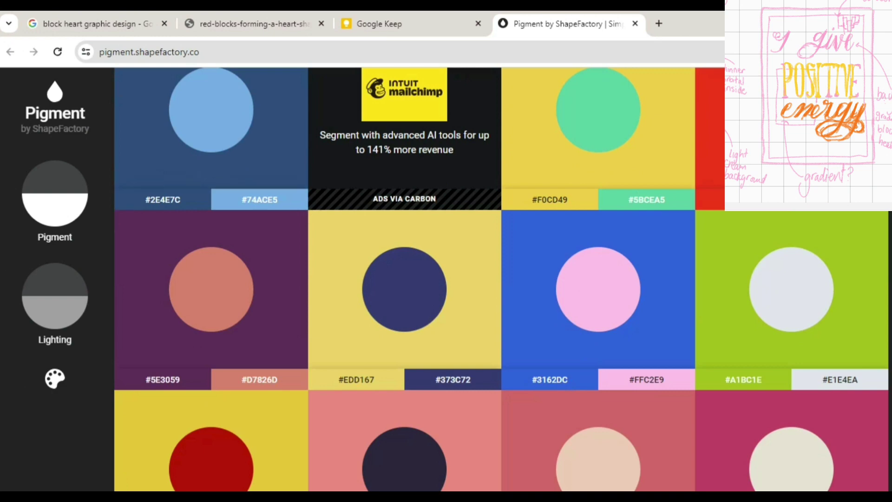
{"action": "left_click", "coordinate": [862, 92]}
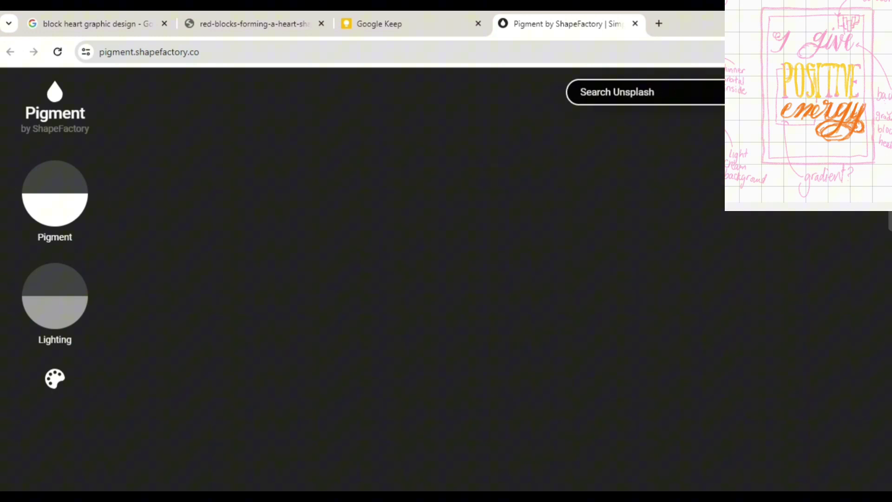
{"action": "type", "text": "pink"}
{"action": "key", "text": "Return"}
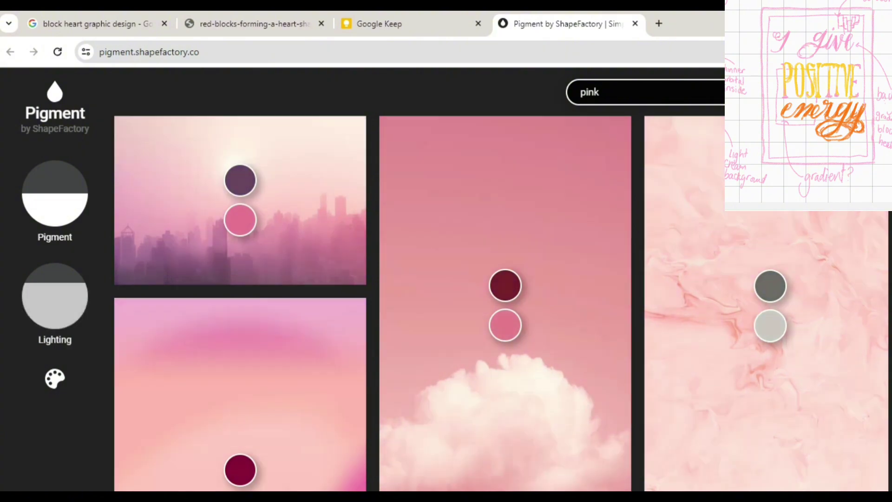
{"action": "scroll", "coordinate": [505, 211], "scroll_direction": "down", "scroll_amount": 20}
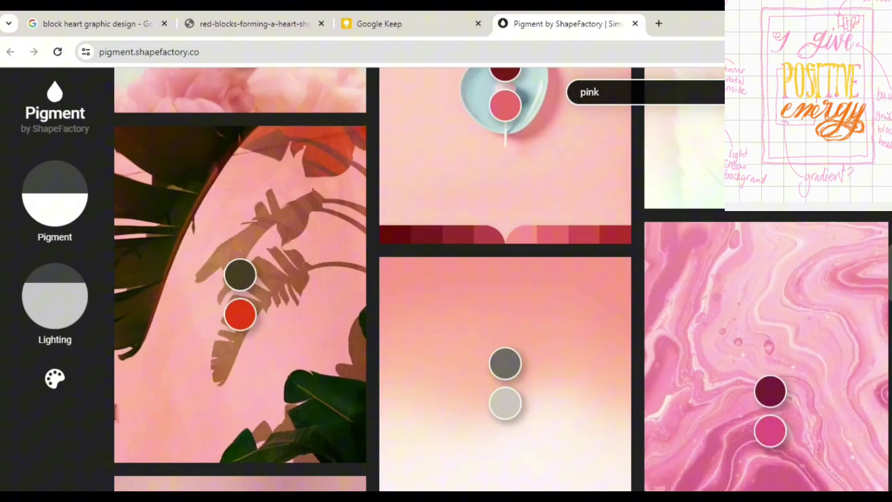
Pick the burgundy and magenta colour pair of the pink marble image in Pigment's search results
{"action": "scroll", "coordinate": [502, 279], "scroll_direction": "down", "scroll_amount": 5}
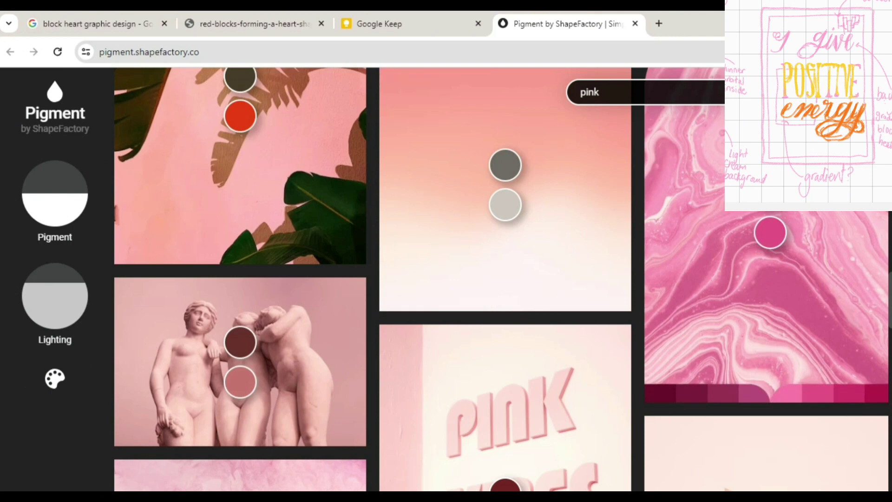
{"action": "left_click", "coordinate": [766, 279]}
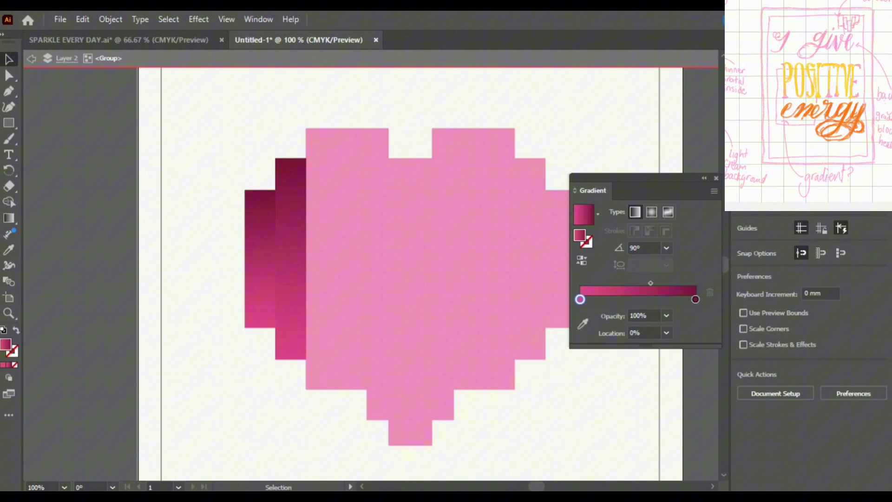
Back in Illustrator, apply the magenta-to-burgundy linear gradient to the heart's remaining solid pink bars, working rightwards from the third bar
{"action": "left_click", "coordinate": [320, 256]}
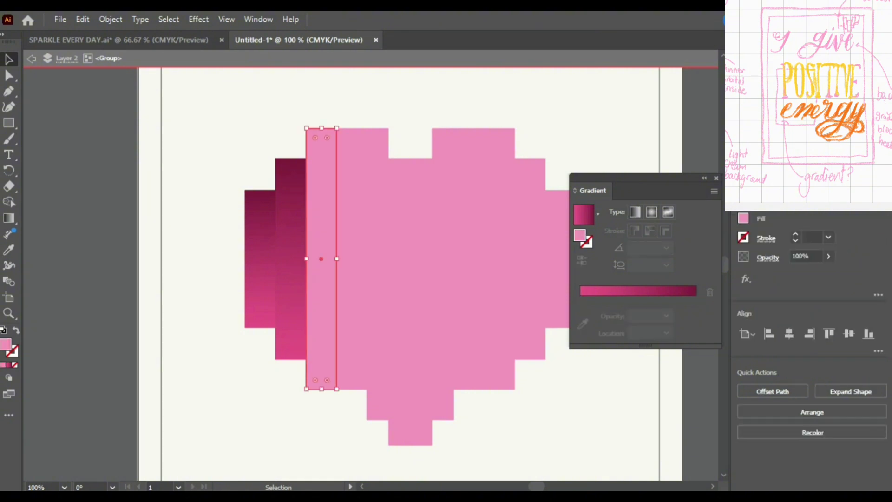
{"action": "left_click", "coordinate": [9, 365]}
{"action": "left_click", "coordinate": [352, 259]}
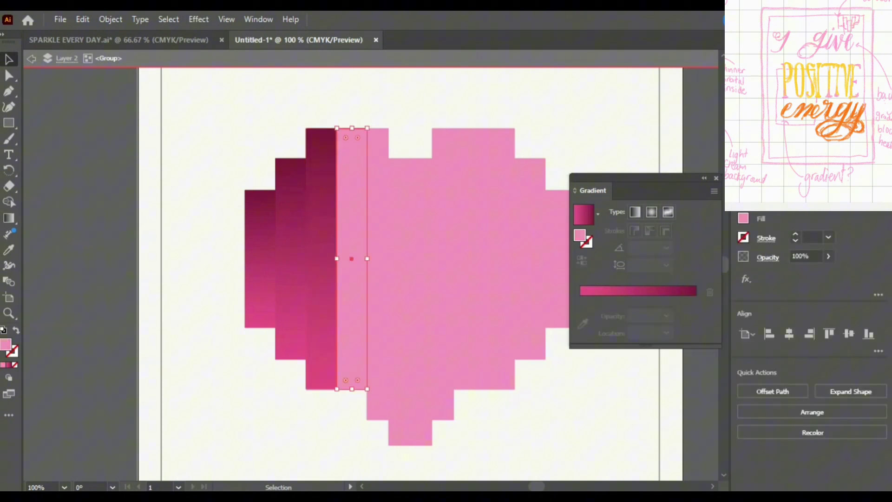
{"action": "key", "text": "period"}
{"action": "left_click", "coordinate": [378, 274]}
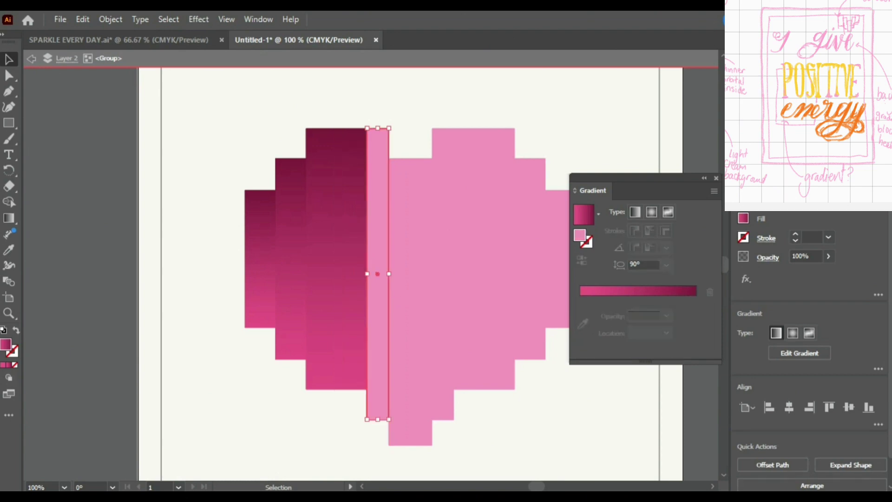
{"action": "key", "text": "period"}
{"action": "left_click", "coordinate": [398, 288]}
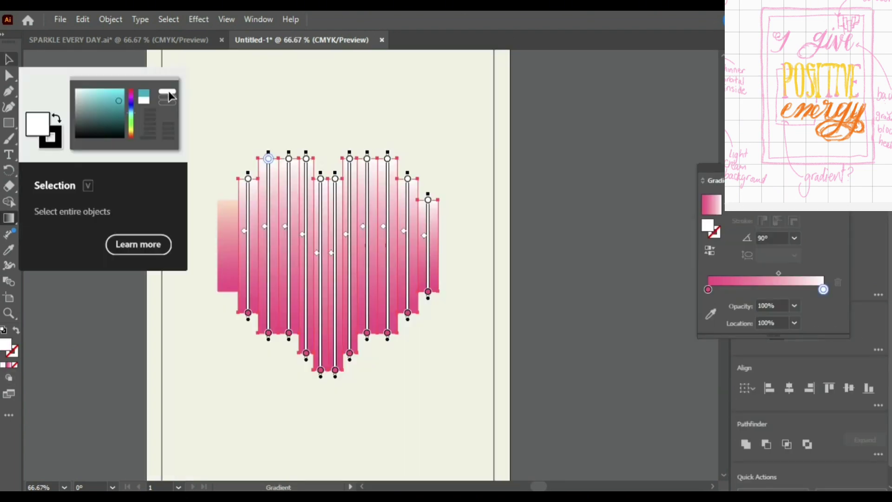
Undo the white end stop and give the selected bars' gradient the peach sampled from the top of the leftmost bar
{"action": "key", "text": "ctrl+equal"}
{"action": "key", "text": "ctrl+equal"}
{"action": "key", "text": "ctrl+equal"}
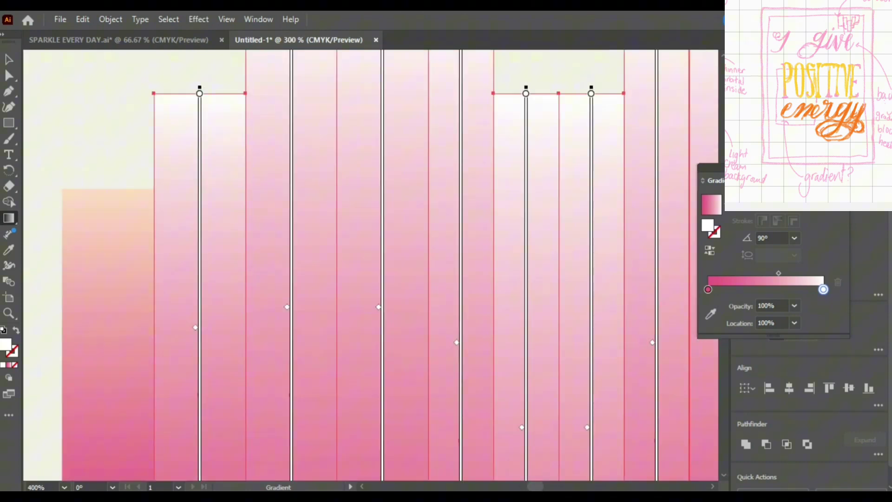
{"action": "key", "text": "ctrl+z"}
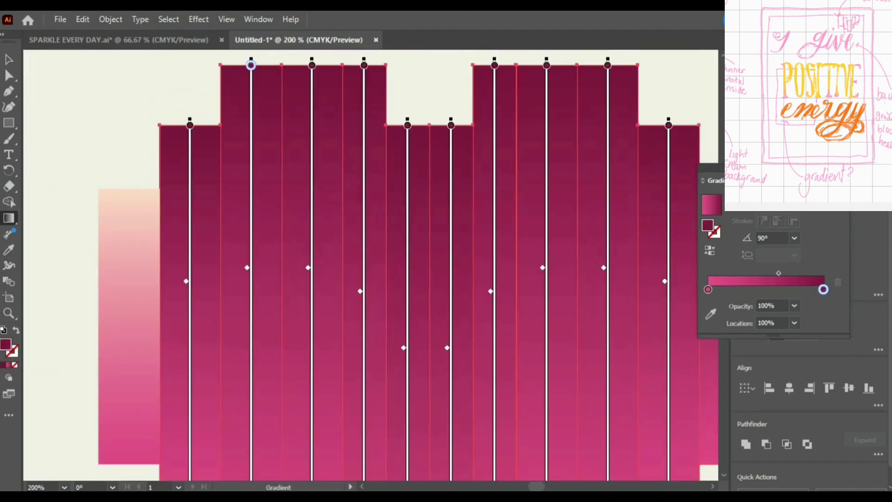
{"action": "left_click", "coordinate": [711, 314]}
{"action": "scroll", "coordinate": [93, 200], "scroll_direction": "up", "scroll_amount": 5}
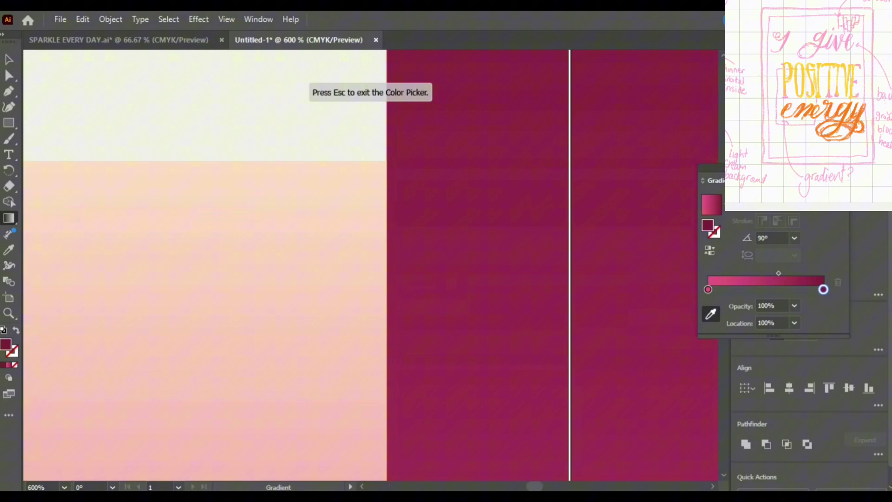
{"action": "left_click", "coordinate": [270, 172]}
{"action": "key", "text": "Escape"}
{"action": "scroll", "coordinate": [279, 251], "scroll_direction": "down", "scroll_amount": 9}
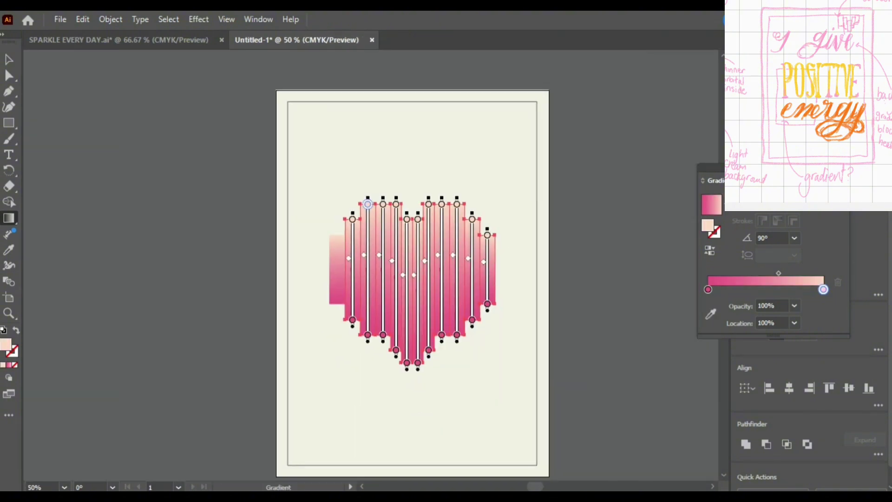
{"action": "left_click", "coordinate": [844, 168]}
{"action": "key", "text": "v"}
{"action": "left_click", "coordinate": [599, 270]}
Reverse the gradient on the heart's second bar from the left, with magenta at its top and peach at its bottom
{"action": "scroll", "coordinate": [505, 269], "scroll_direction": "up", "scroll_amount": 2}
{"action": "scroll", "coordinate": [588, 251], "scroll_direction": "down", "scroll_amount": 2}
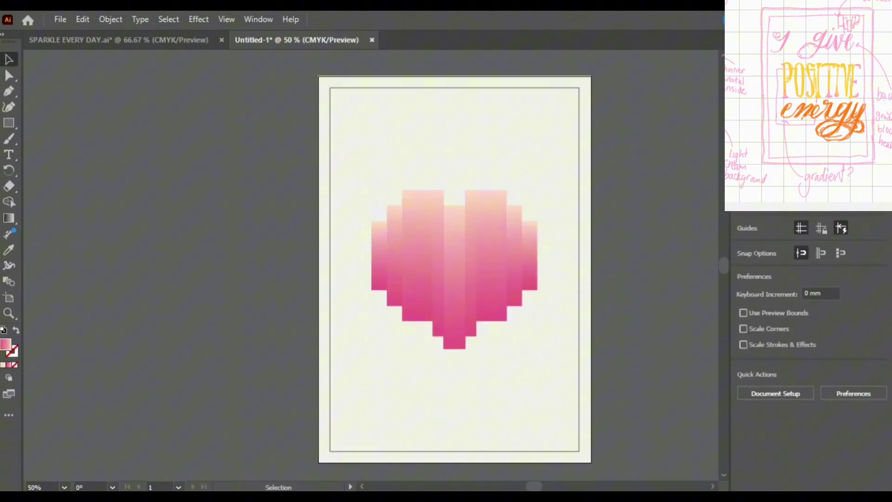
{"action": "scroll", "coordinate": [387, 249], "scroll_direction": "up", "scroll_amount": 3}
{"action": "left_click", "coordinate": [408, 260]}
{"action": "key", "text": "g"}
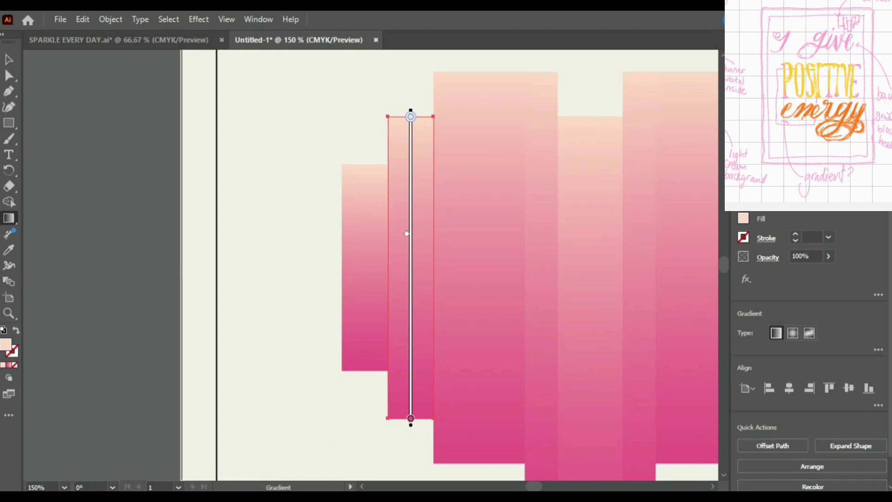
{"action": "left_click_drag", "start_coordinate": [411, 116], "coordinate": [411, 285]}
{"action": "left_click_drag", "start_coordinate": [411, 418], "coordinate": [411, 117]}
{"action": "left_click_drag", "start_coordinate": [411, 285], "coordinate": [411, 418]}
{"action": "key", "text": "v"}
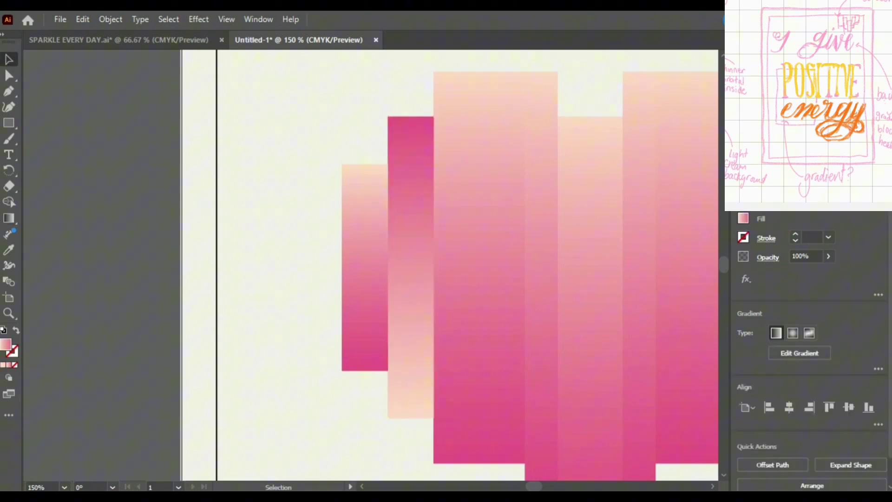
Try isolating the heart's third bar and swapping its gradient stops to put magenta at its top and peach at its bottom
{"action": "left_click", "coordinate": [453, 274]}
{"action": "scroll", "coordinate": [416, 278], "scroll_direction": "down", "scroll_amount": 1}
{"action": "scroll", "coordinate": [579, 272], "scroll_direction": "up", "scroll_amount": 1}
{"action": "scroll", "coordinate": [343, 337], "scroll_direction": "down", "scroll_amount": 1}
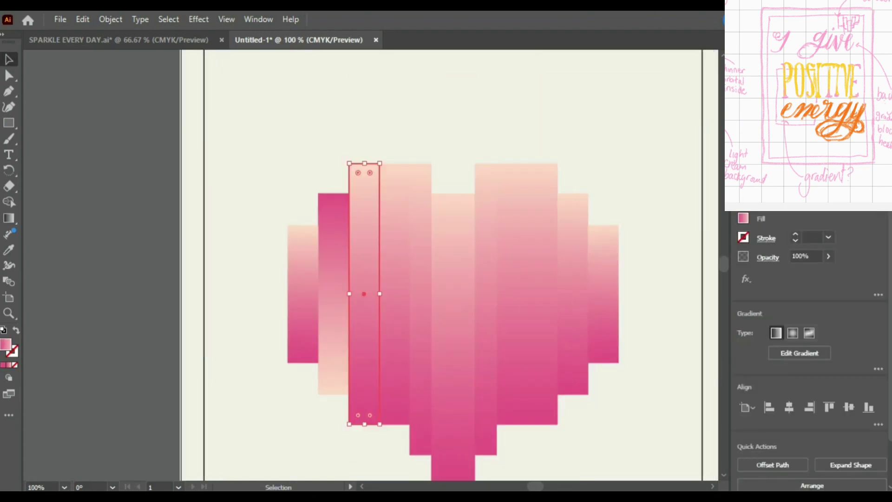
{"action": "double_click", "coordinate": [365, 306]}
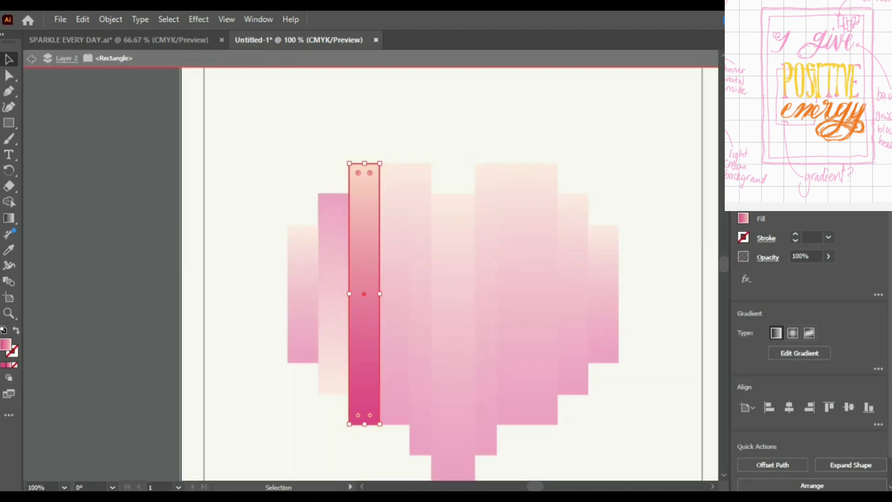
{"action": "left_click", "coordinate": [9, 218]}
{"action": "scroll", "coordinate": [367, 371], "scroll_direction": "up", "scroll_amount": 1}
{"action": "left_click_drag", "start_coordinate": [363, 452], "coordinate": [363, 252]}
{"action": "scroll", "coordinate": [399, 253], "scroll_direction": "down", "scroll_amount": 3}
{"action": "left_click_drag", "start_coordinate": [387, 188], "coordinate": [388, 318]}
{"action": "left_click_drag", "start_coordinate": [388, 252], "coordinate": [387, 188]}
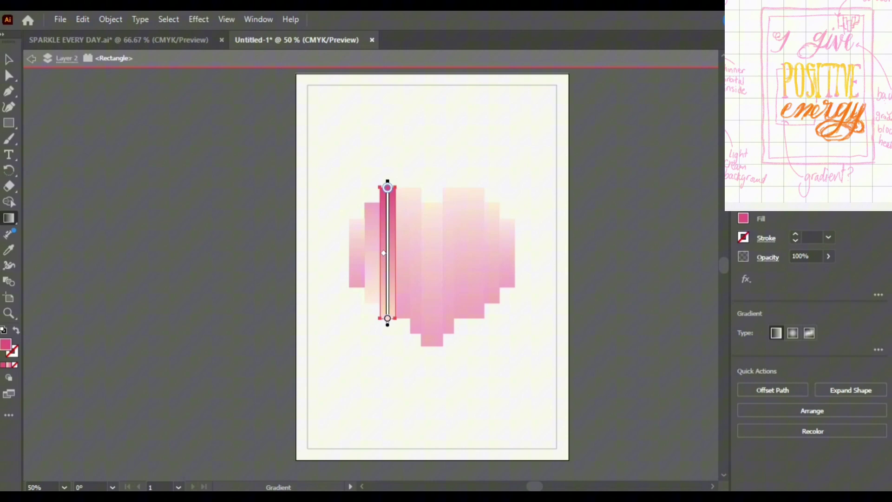
{"action": "key", "text": "v"}
{"action": "double_click", "coordinate": [362, 324]}
{"action": "scroll", "coordinate": [362, 324], "scroll_direction": "up", "scroll_amount": 2}
{"action": "scroll", "coordinate": [362, 291], "scroll_direction": "up", "scroll_amount": 1}
Undo the last changes and restore the third bar's gradient with peach at its top and magenta at its bottom
{"action": "key", "text": "ctrl+z"}
{"action": "key", "text": "ctrl+z"}
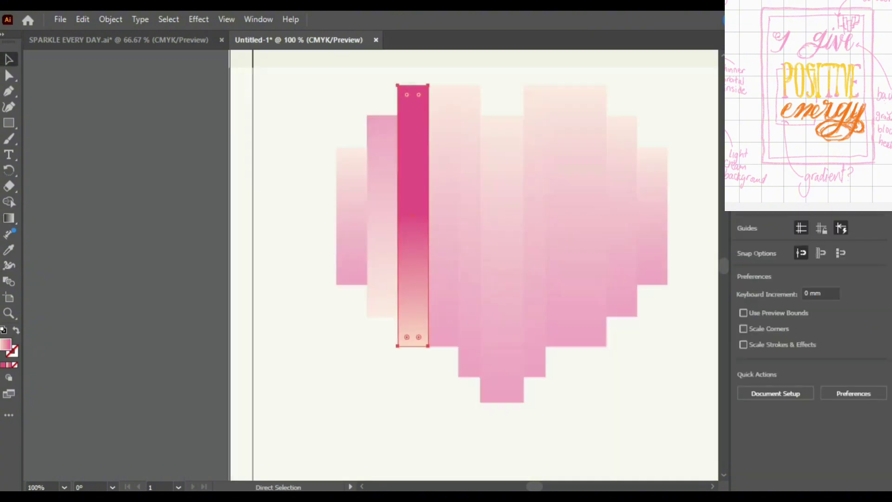
{"action": "double_click", "coordinate": [362, 297]}
{"action": "double_click", "coordinate": [413, 216]}
{"action": "left_click", "coordinate": [9, 218]}
{"action": "left_click_drag", "start_coordinate": [413, 214], "coordinate": [413, 346]}
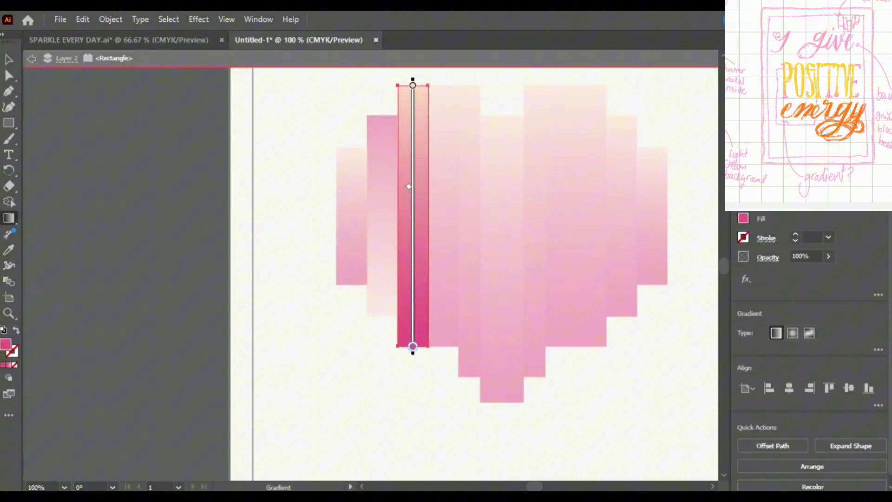
Leave the third bar's isolation and alternate the gradient direction across the remaining bars of the heart
{"action": "key", "text": "v"}
{"action": "double_click", "coordinate": [413, 367]}
{"action": "left_click_drag", "start_coordinate": [443, 216], "coordinate": [396, 232]}
{"action": "left_click", "coordinate": [396, 232]}
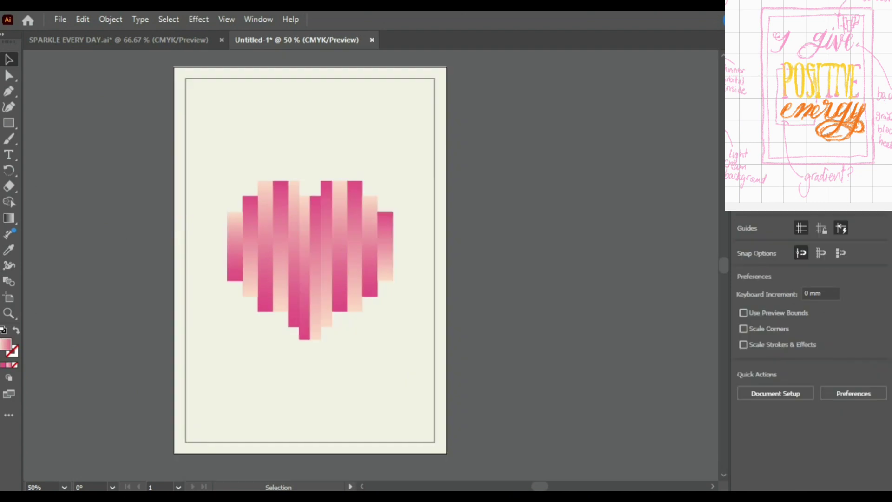
Try a Gaussian Blur on all the heart's bars, undo it, and try a blur effect on them again
{"action": "key", "text": "ctrl+a"}
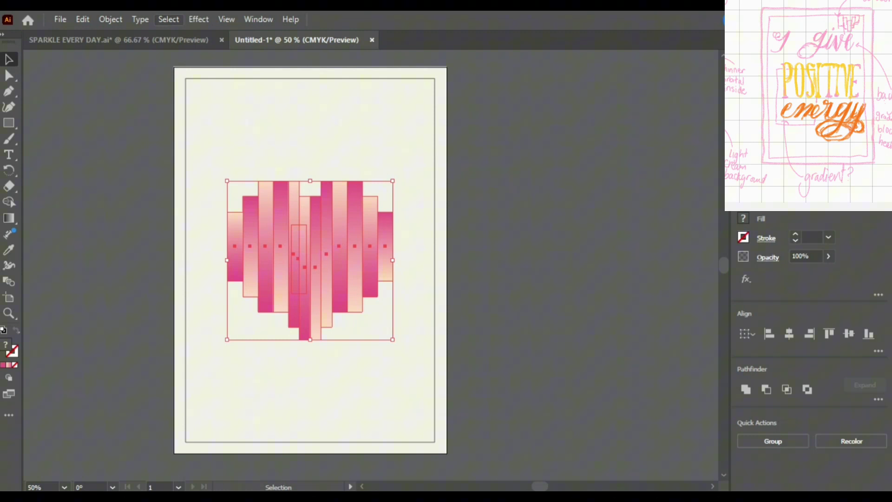
{"action": "left_click", "coordinate": [168, 19]}
{"action": "mouse_move", "coordinate": [199, 19]}
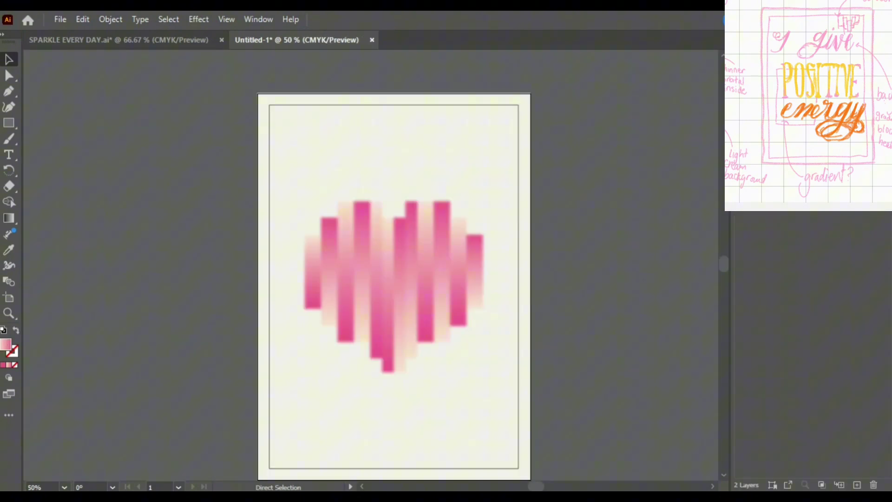
{"action": "key", "text": "ctrl+z"}
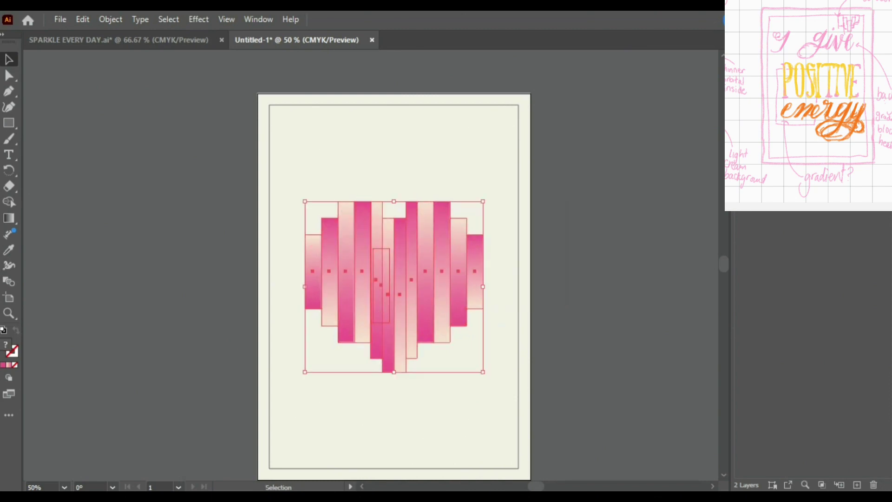
{"action": "left_click", "coordinate": [199, 19]}
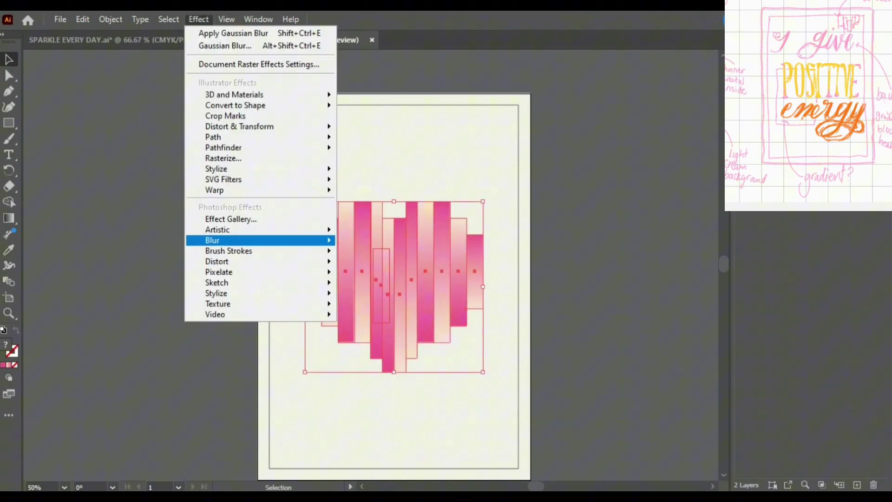
{"action": "mouse_move", "coordinate": [212, 240]}
{"action": "left_click", "coordinate": [383, 242]}
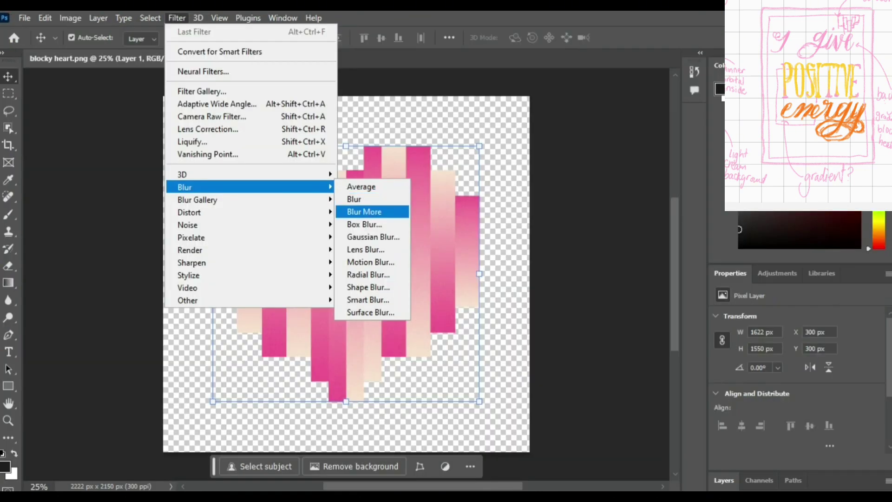
In Photoshop, blur the blocky heart layer vertically to soften the bar ends, and enlarge it to 2114 × 2138 px
{"action": "left_click", "coordinate": [366, 250]}
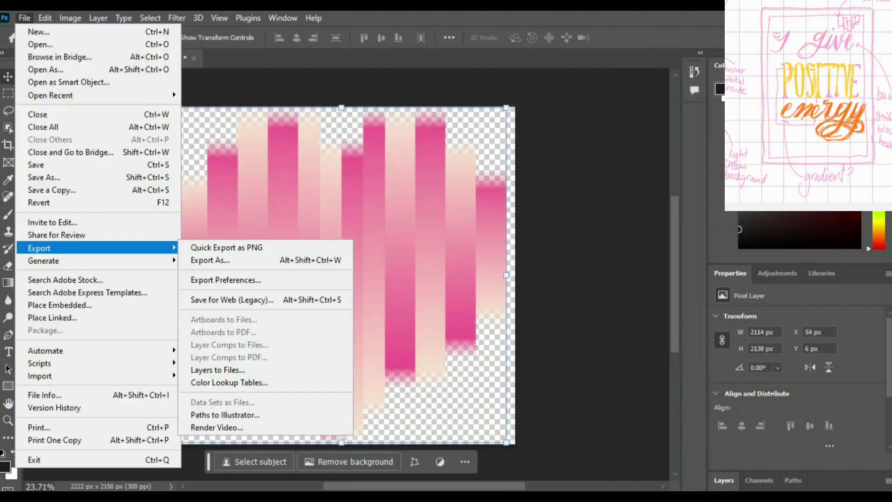
{"action": "key", "text": "Down"}
{"action": "key", "text": "Down"}
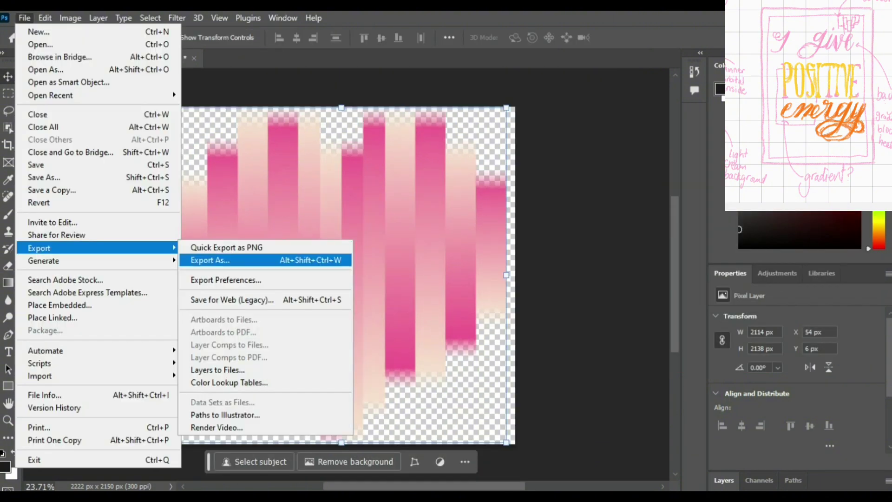
{"action": "key", "text": "Up"}
{"action": "key", "text": "Escape"}
{"action": "key", "text": "Escape"}
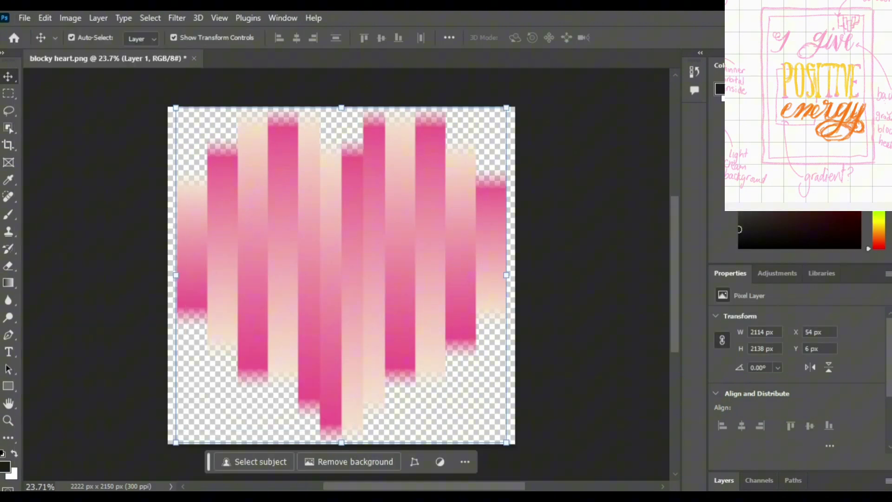
Save the blurred heart as the PNG "blocky heart" in the wall prints > dec printables folder, replacing the existing file
{"action": "key", "text": "ctrl+shift+s"}
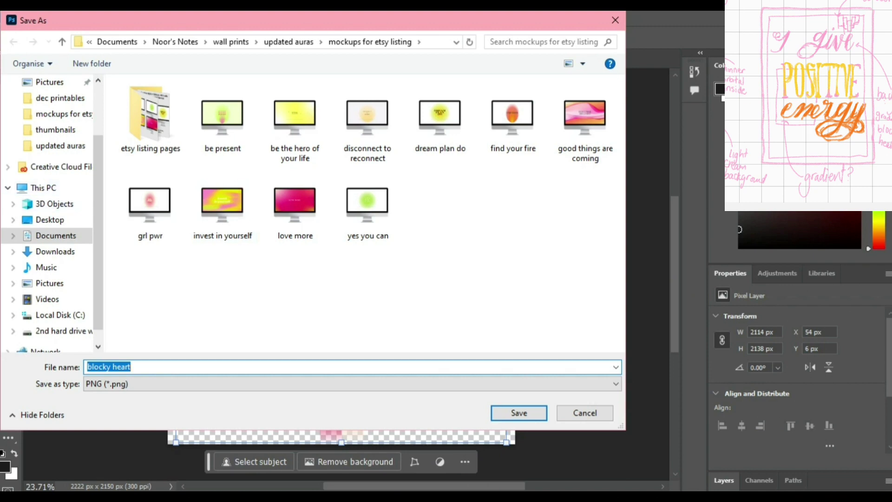
{"action": "left_click", "coordinate": [288, 42]}
{"action": "left_click", "coordinate": [216, 42]}
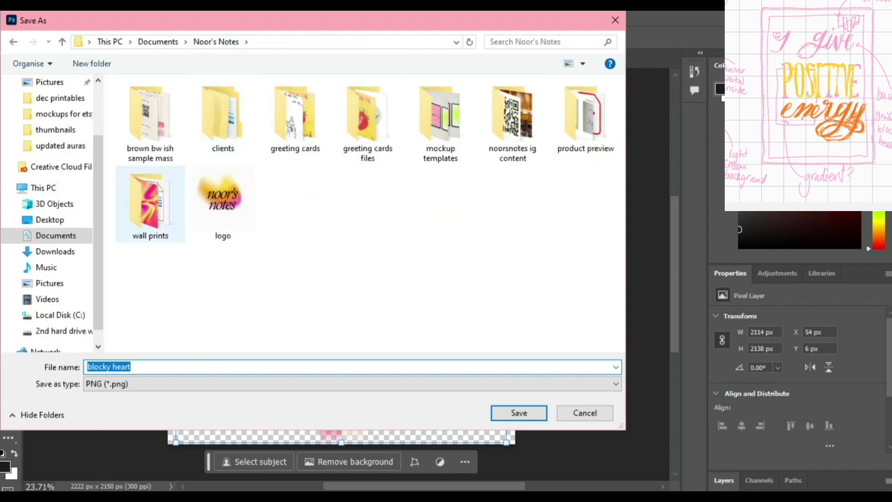
{"action": "double_click", "coordinate": [150, 205]}
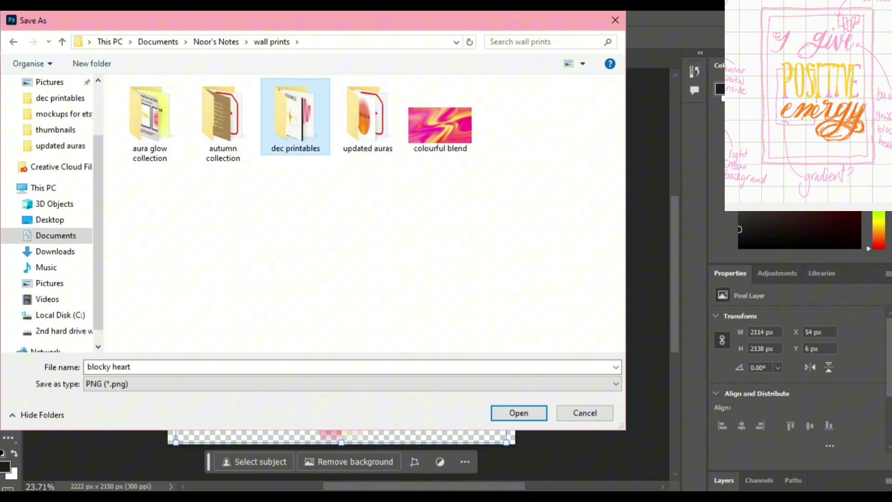
{"action": "double_click", "coordinate": [295, 119]}
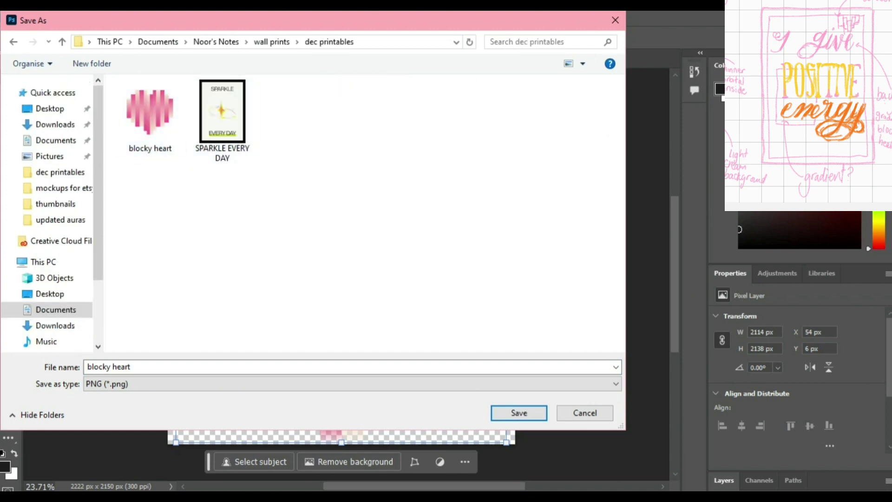
{"action": "key", "text": "Return"}
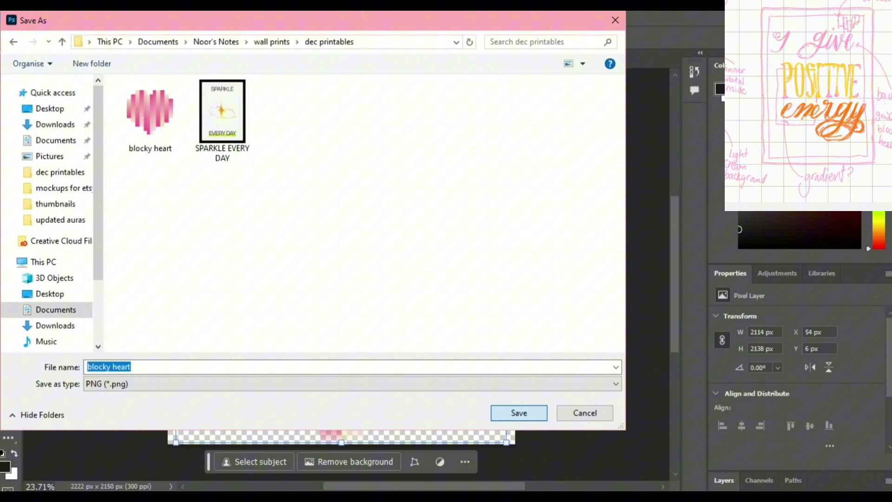
{"action": "left_click", "coordinate": [478, 258]}
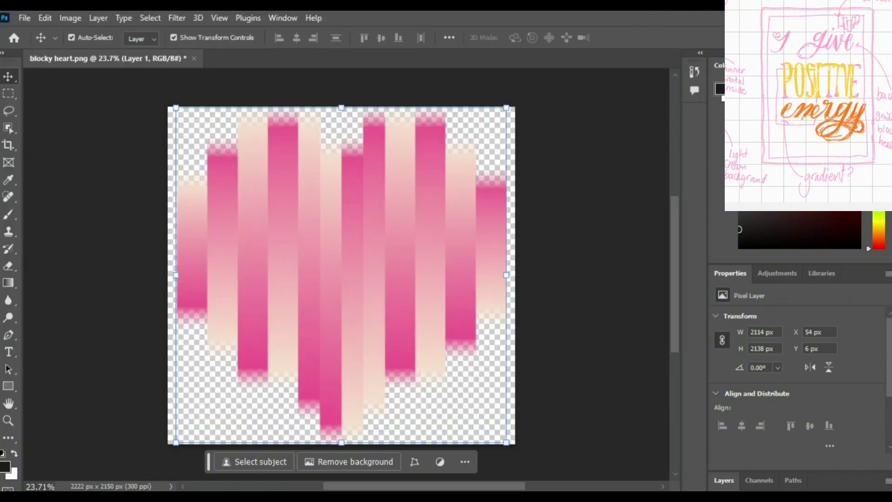
Switch to Illustrator and place the "blocky heart" image from the dec printables folder on the poster
{"action": "key", "text": "alt+Tab"}
{"action": "left_click", "coordinate": [59, 19]}
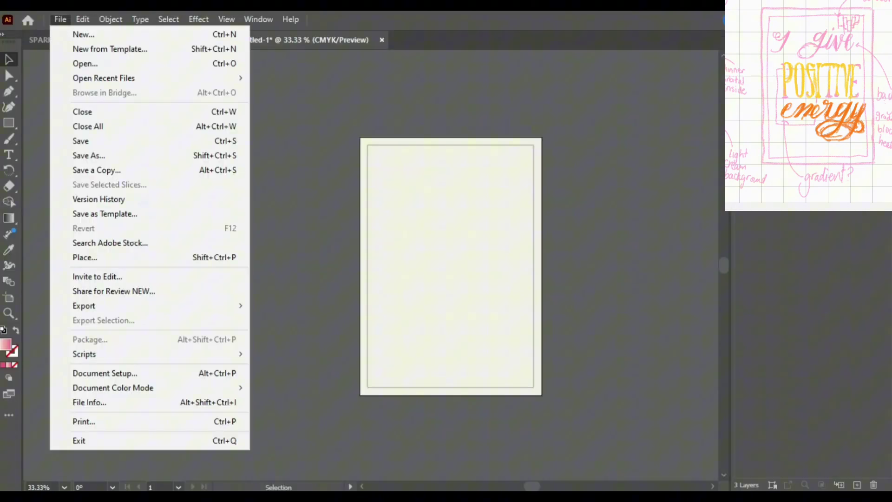
{"action": "left_click", "coordinate": [84, 258]}
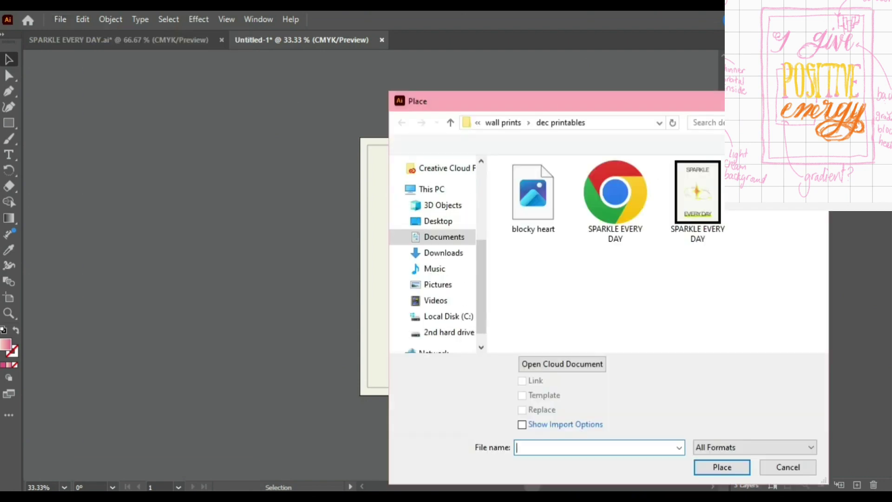
{"action": "left_click", "coordinate": [533, 200]}
{"action": "left_click", "coordinate": [722, 468]}
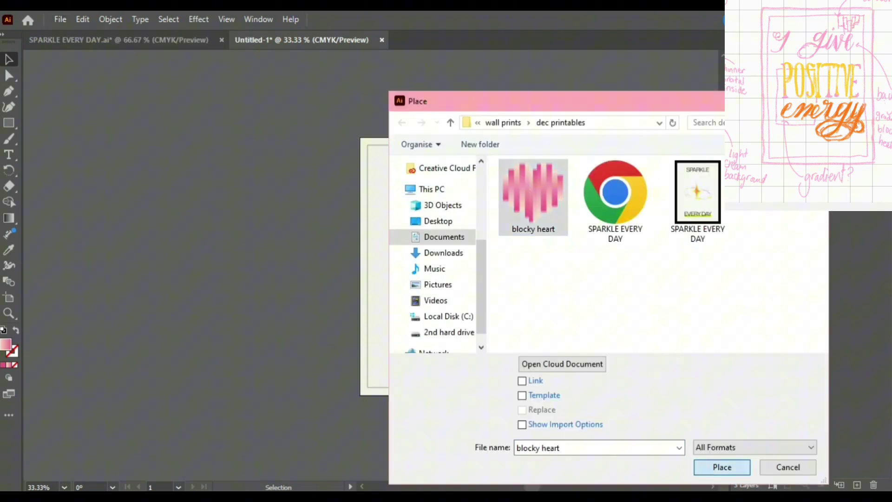
{"action": "key", "text": "Return"}
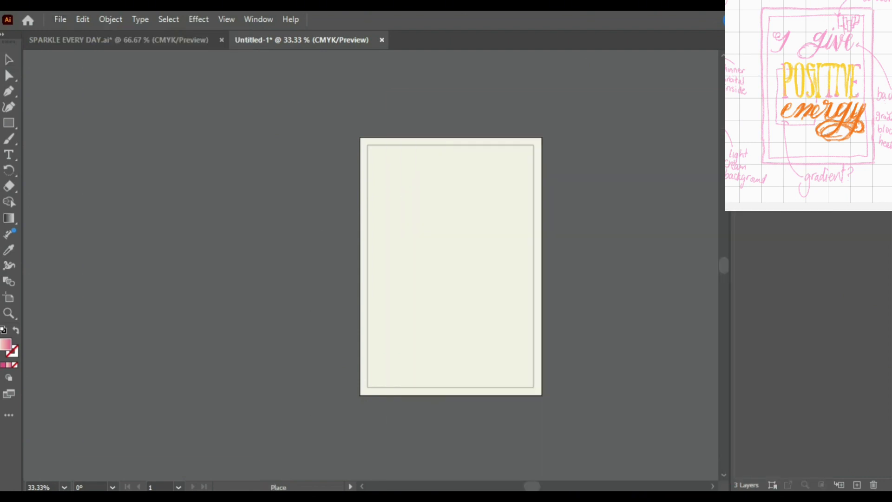
{"action": "left_click", "coordinate": [398, 219]}
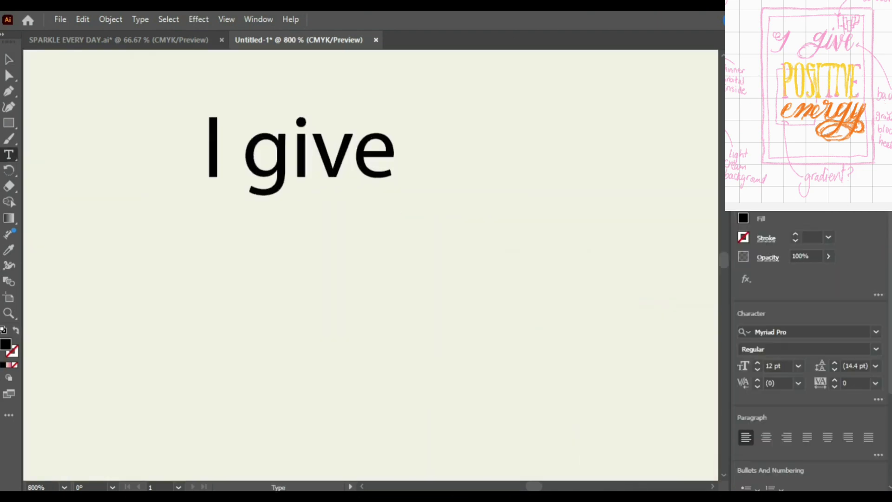
Set the "I give" text in Pinyon Script Regular at 84 pt
{"action": "key", "text": "shift+ctrl+Left"}
{"action": "key", "text": "shift+ctrl+Left"}
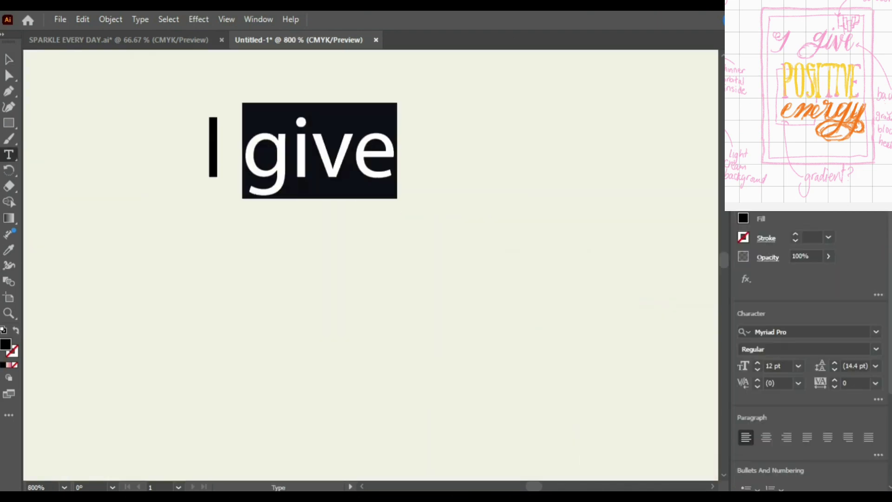
{"action": "key", "text": "ctrl+0"}
{"action": "scroll", "coordinate": [779, 367], "scroll_direction": "up", "scroll_amount": 5}
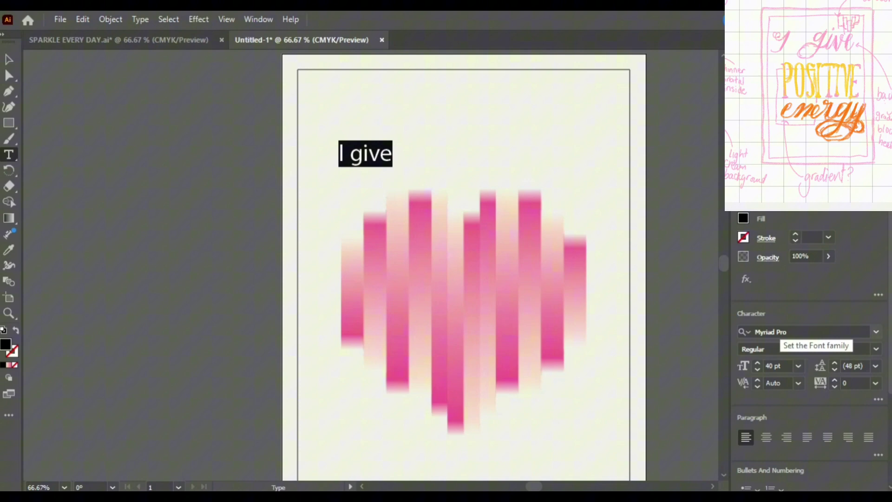
{"action": "left_click", "coordinate": [779, 332]}
{"action": "type", "text": "pinyon"}
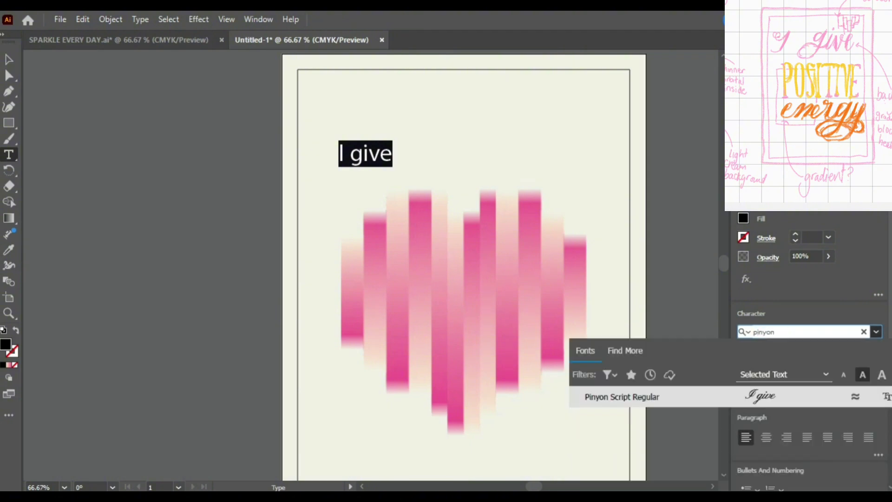
{"action": "key", "text": "Return"}
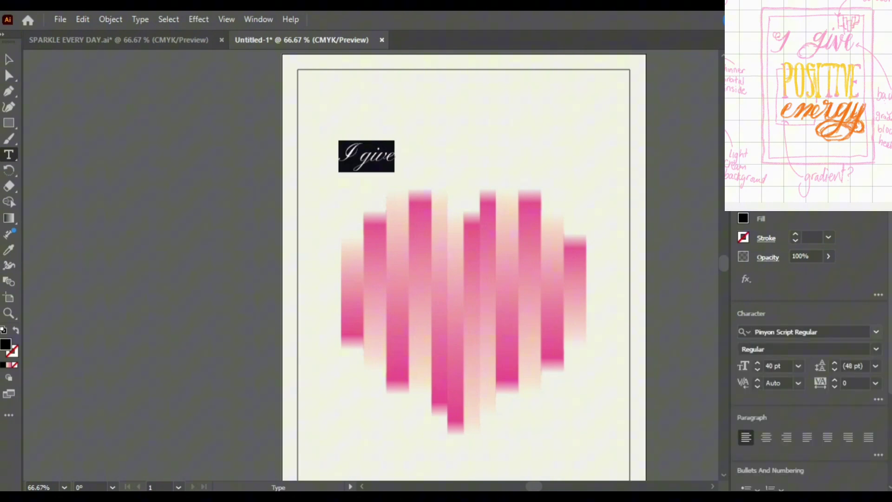
{"action": "scroll", "coordinate": [777, 367], "scroll_direction": "up", "scroll_amount": 20}
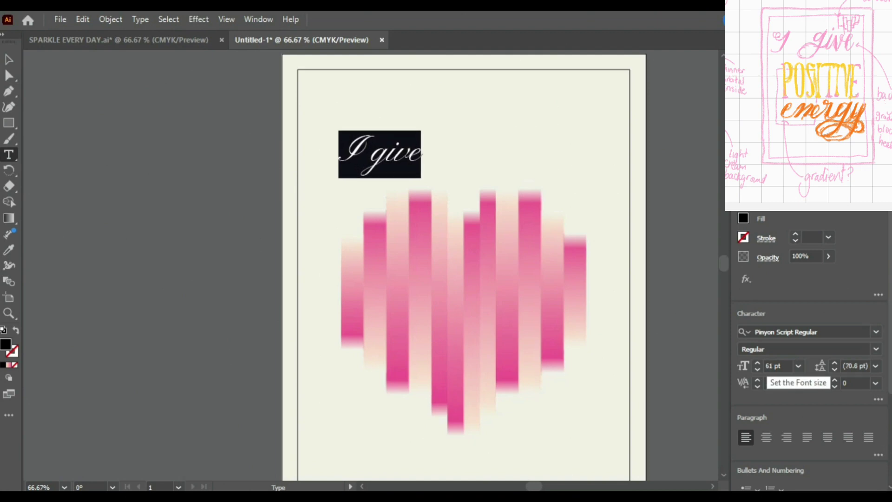
{"action": "scroll", "coordinate": [777, 367], "scroll_direction": "up", "scroll_amount": 15}
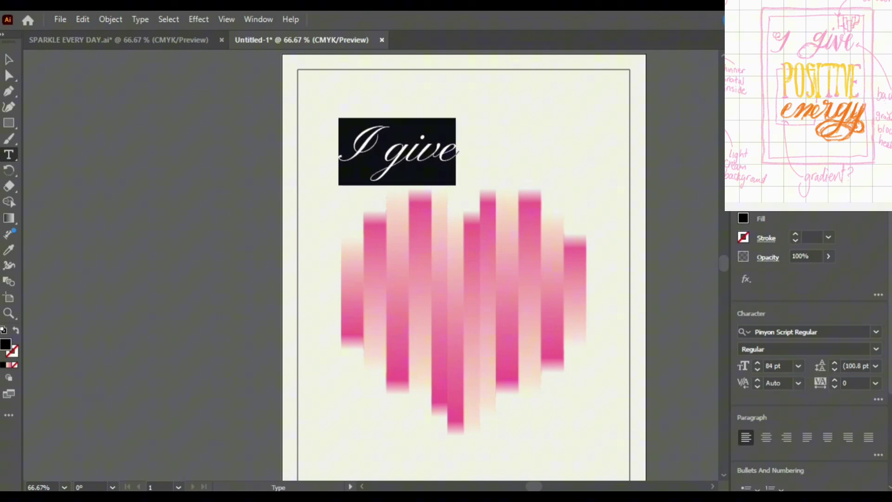
Add an area text box reading "POSITIVE" across the middle of the heart, below "I give"
{"action": "left_click_drag", "start_coordinate": [311, 264], "coordinate": [611, 337]}
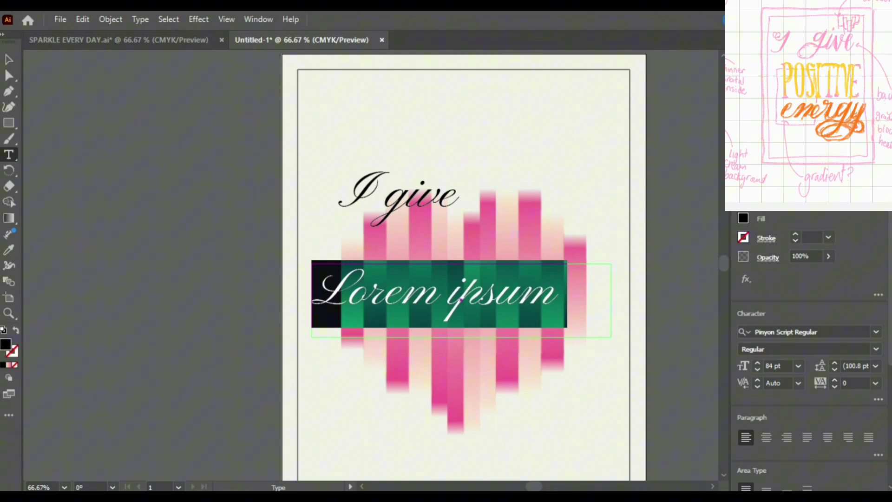
{"action": "type", "text": "POSITI"}
{"action": "key", "text": "BackSpace"}
{"action": "key", "text": "BackSpace"}
{"action": "key", "text": "BackSpace"}
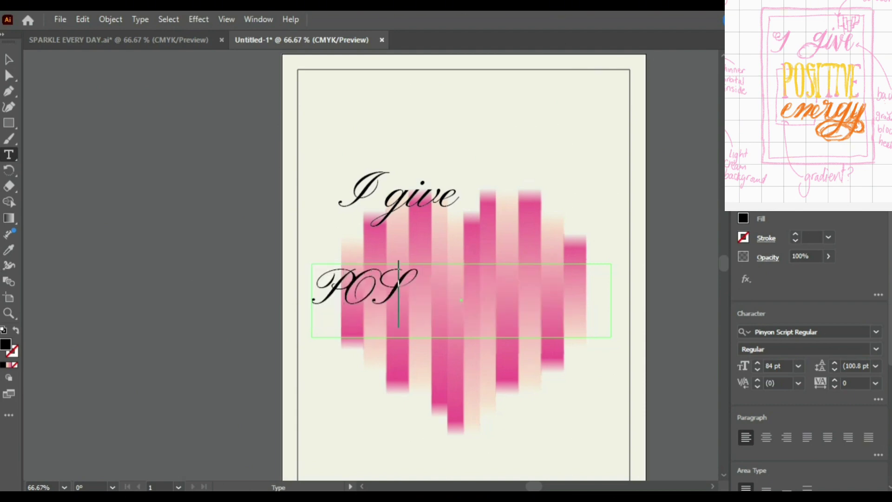
{"action": "key", "text": "BackSpace"}
{"action": "key", "text": "BackSpace"}
{"action": "type", "text": "OSITIVE"}
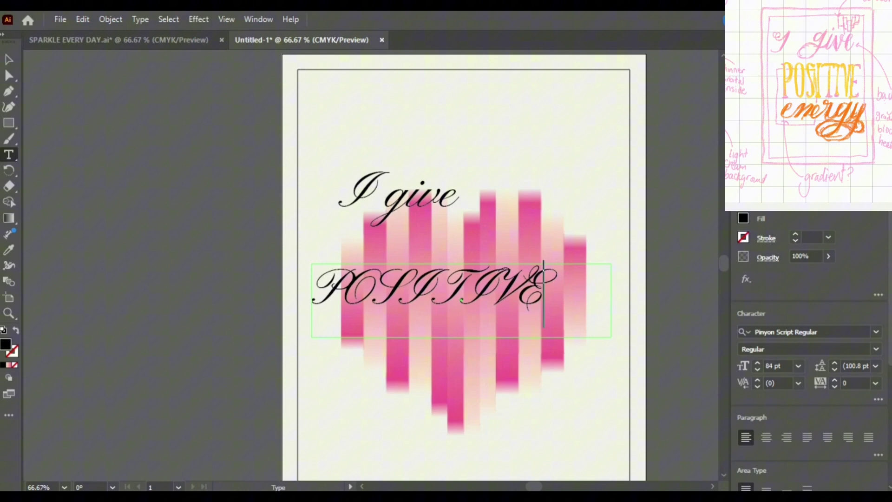
Format "POSITIVE" in Octane Typeface Thin Condensed at 168 pt and centre it within its text box
{"action": "key", "text": "ctrl+a"}
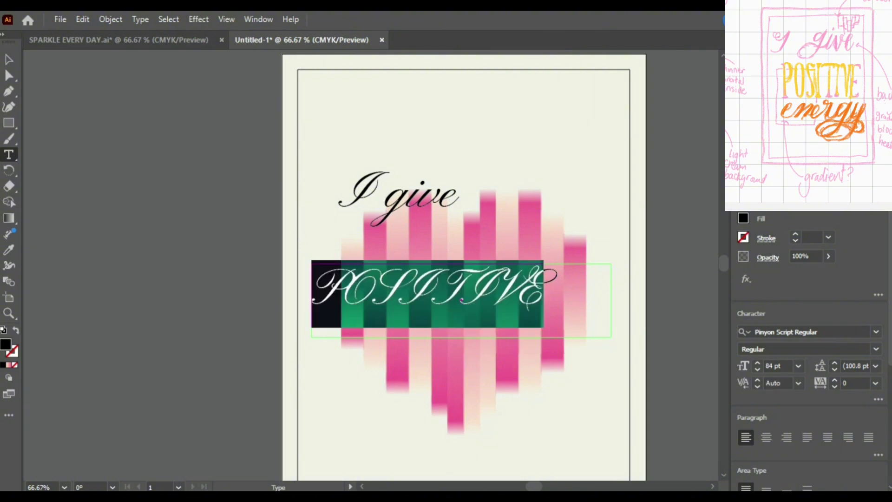
{"action": "left_click", "coordinate": [876, 332]}
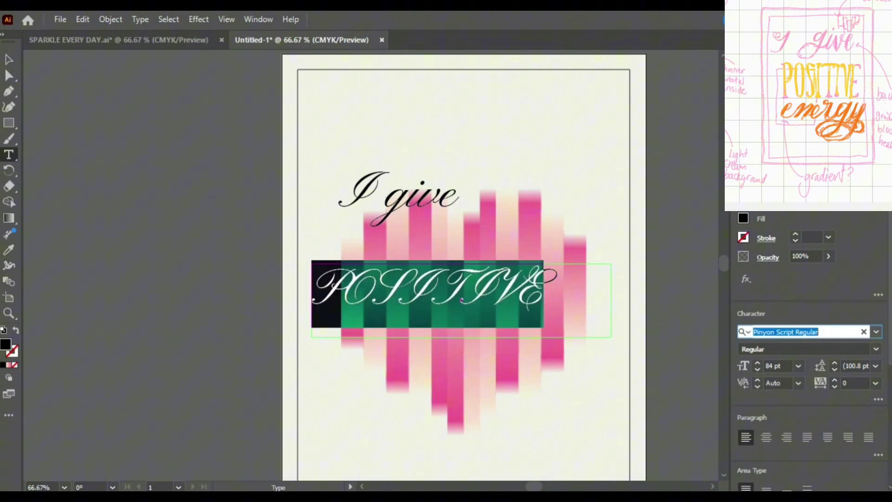
{"action": "type", "text": "octane"}
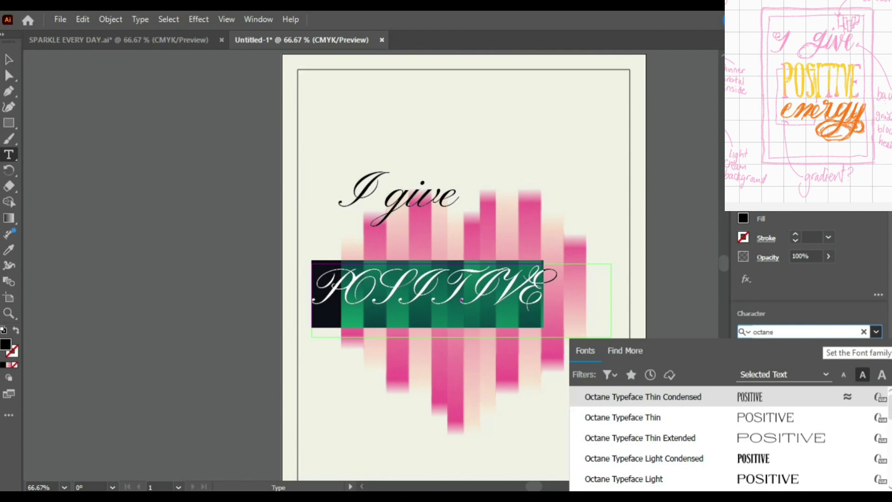
{"action": "key", "text": "Return"}
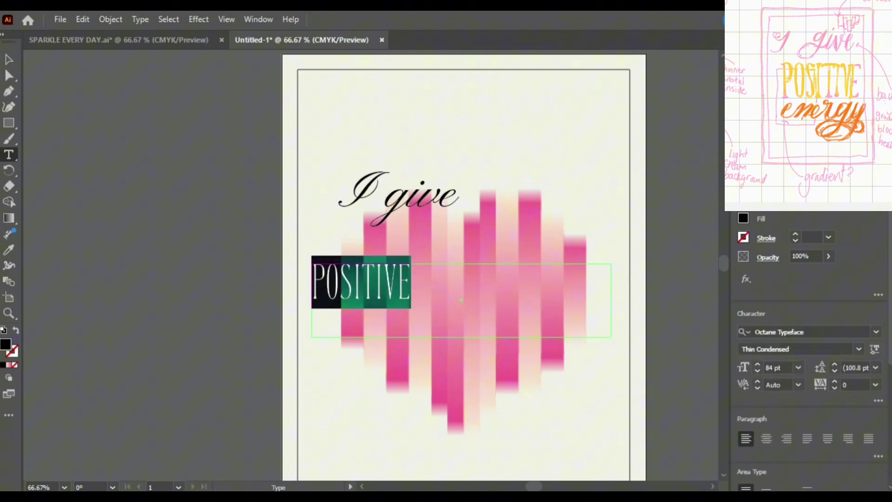
{"action": "scroll", "coordinate": [779, 369], "scroll_direction": "up", "scroll_amount": 20}
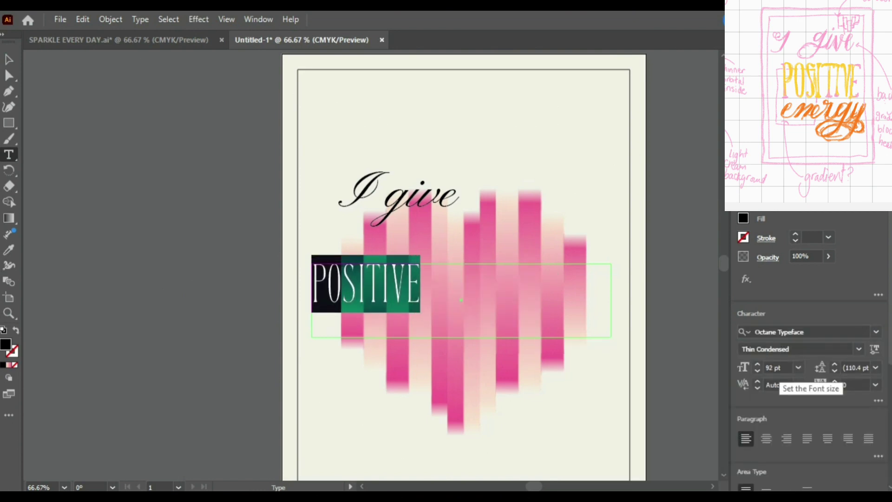
{"action": "scroll", "coordinate": [777, 368], "scroll_direction": "up", "scroll_amount": 15}
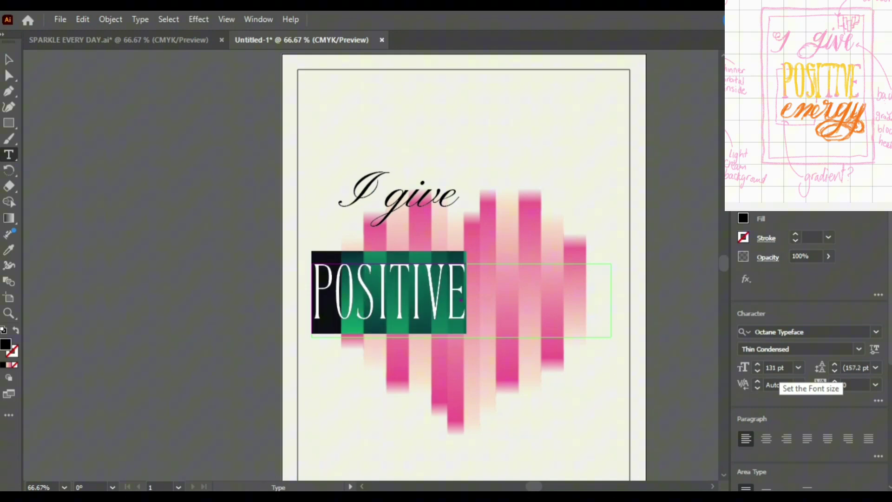
{"action": "scroll", "coordinate": [777, 367], "scroll_direction": "up", "scroll_amount": 10}
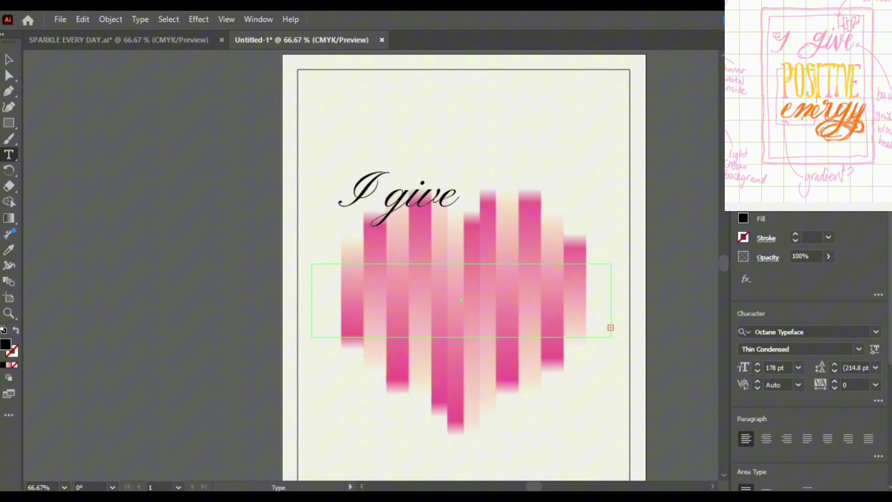
{"action": "scroll", "coordinate": [777, 368], "scroll_direction": "down", "scroll_amount": 3}
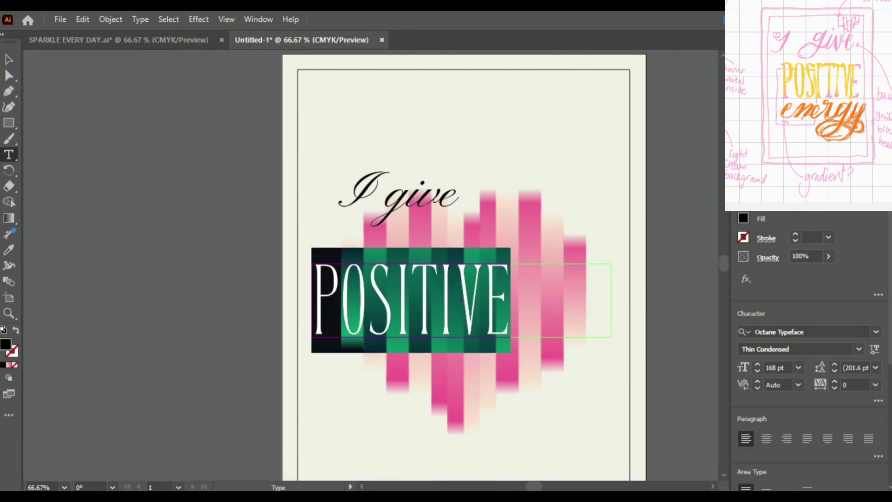
{"action": "left_click", "coordinate": [766, 438]}
{"action": "scroll", "coordinate": [808, 349], "scroll_direction": "down", "scroll_amount": 5}
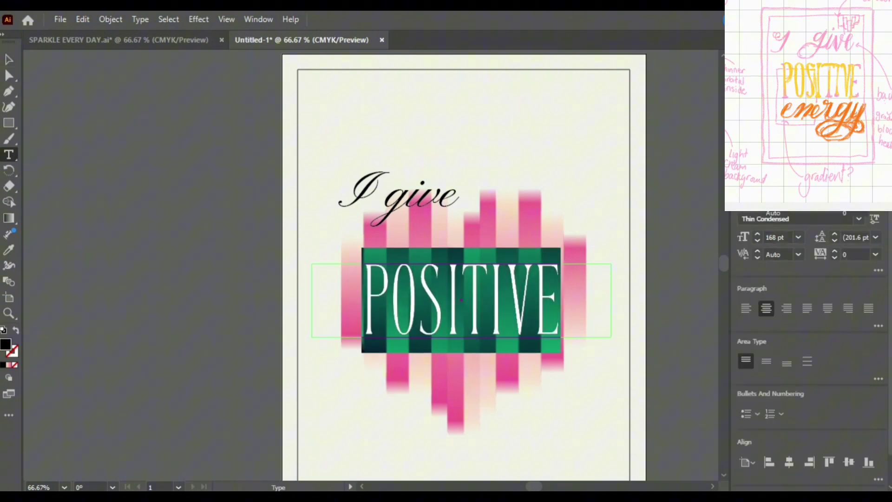
{"action": "left_click", "coordinate": [680, 367]}
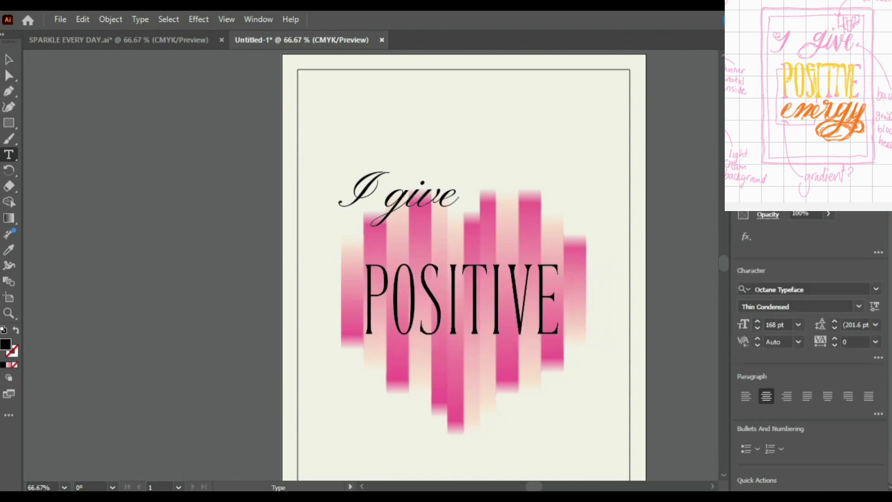
Duplicate the "I give" text to the lower right of "POSITIVE" and change the copy's wording to "energy"
{"action": "key", "text": "v"}
{"action": "left_click", "coordinate": [458, 309]}
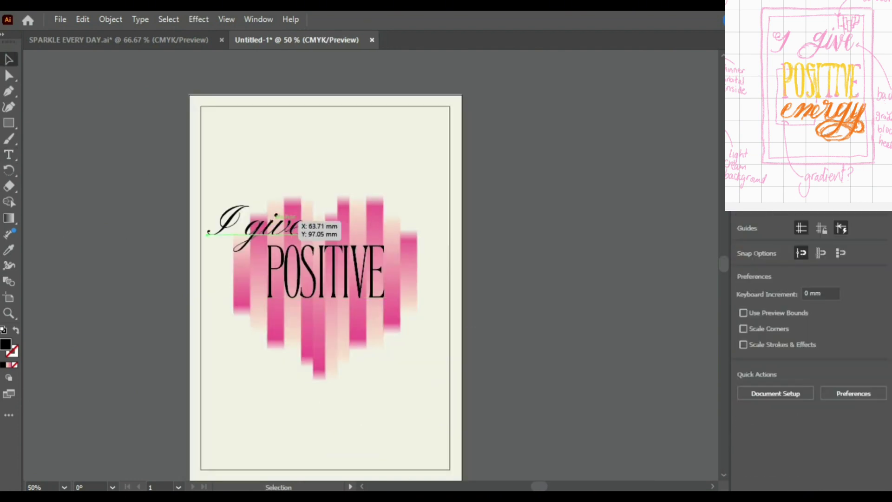
{"action": "left_click", "coordinate": [272, 222]}
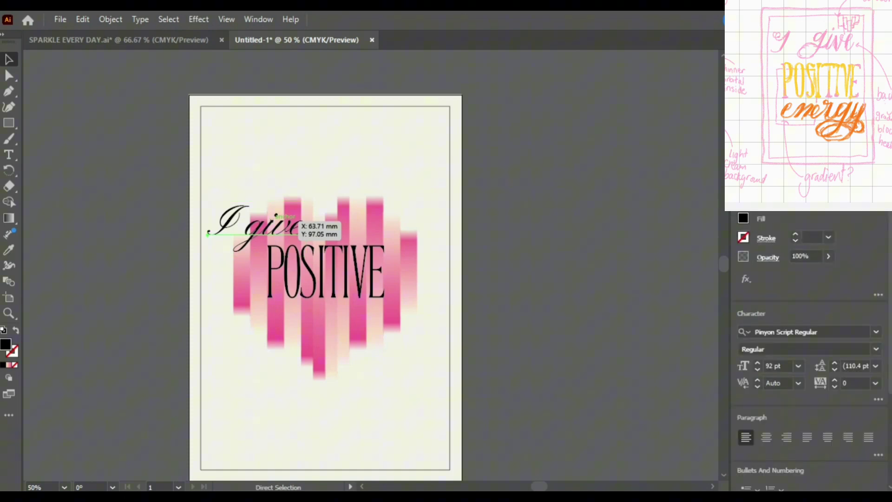
{"action": "left_click_drag", "start_coordinate": [278, 217], "coordinate": [378, 318]}
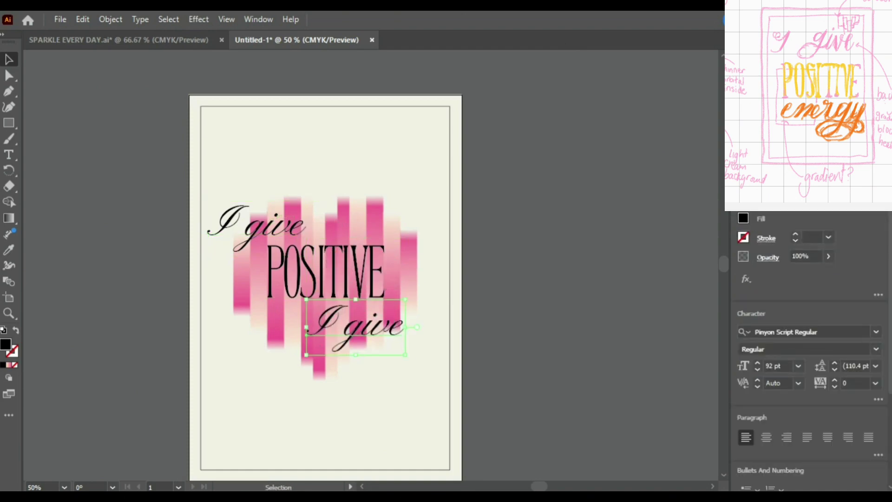
{"action": "double_click", "coordinate": [379, 317]}
{"action": "key", "text": "ctrl+a"}
{"action": "type", "text": "energy"}
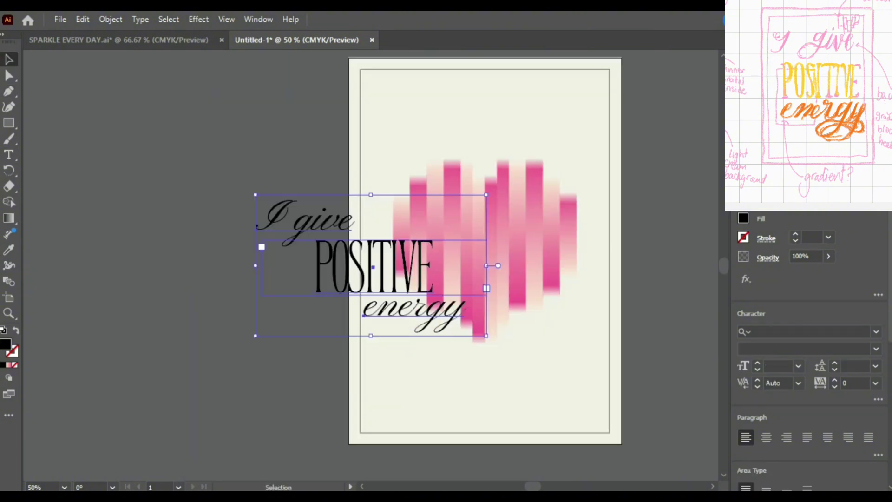
Try centring the three ungrouped text objects horizontally and vertically, and undo the alignment
{"action": "scroll", "coordinate": [809, 325], "scroll_direction": "down", "scroll_amount": 5}
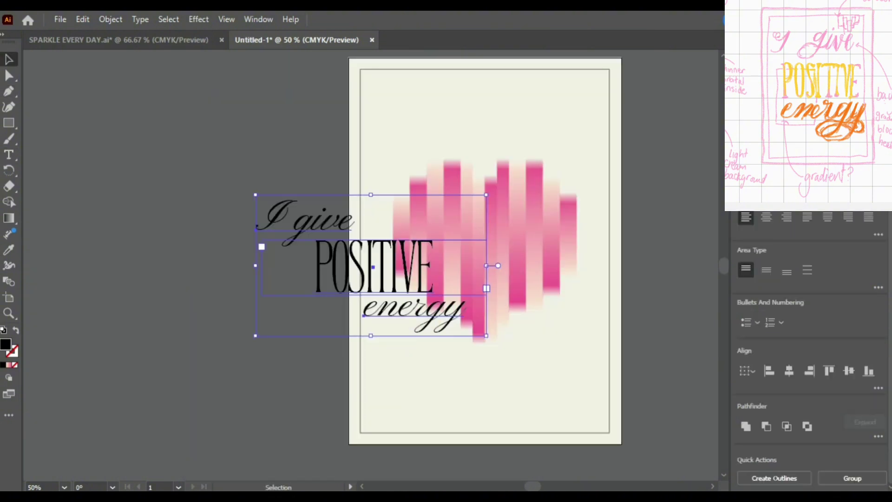
{"action": "left_click", "coordinate": [789, 370]}
{"action": "left_click", "coordinate": [848, 370]}
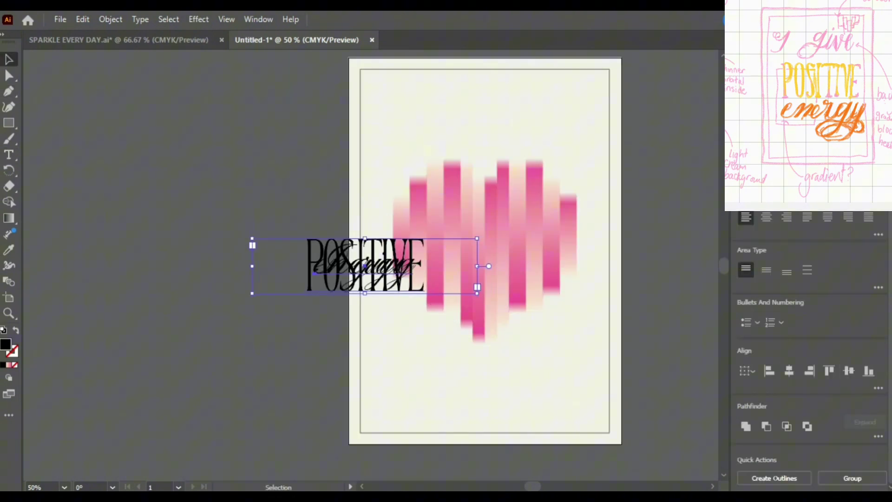
{"action": "key", "text": "ctrl+z"}
{"action": "key", "text": "ctrl+z"}
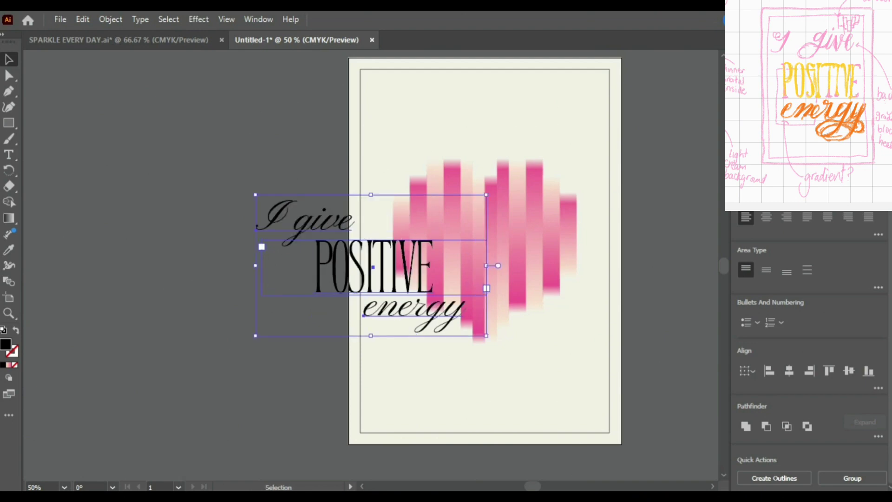
Group the three lines of lettering and centre the group horizontally and vertically on the artboard
{"action": "key", "text": "ctrl+g"}
{"action": "left_click", "coordinate": [789, 370]}
{"action": "left_click", "coordinate": [849, 371]}
{"action": "left_click", "coordinate": [672, 320]}
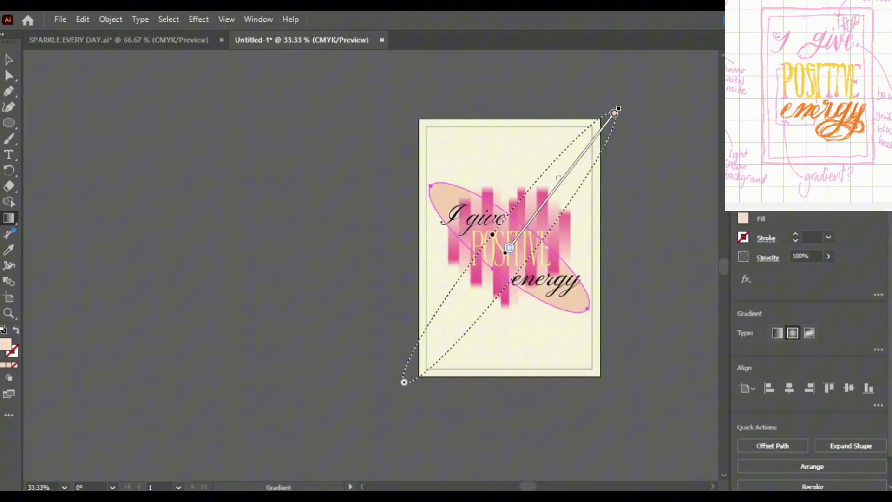
Recolour the radial gradient of the slanted ellipse behind the lettering with lime green B9D532 at the outer stop and green 089447 at the centre
{"action": "double_click", "coordinate": [614, 113]}
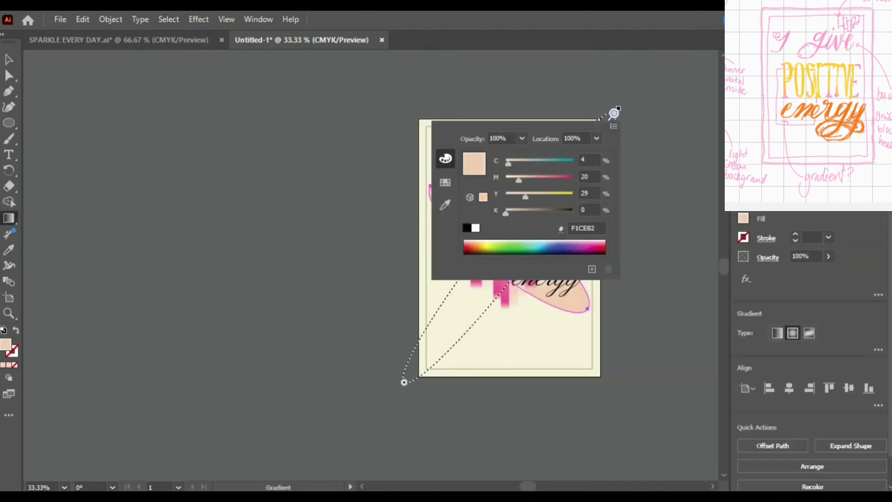
{"action": "left_click", "coordinate": [494, 246]}
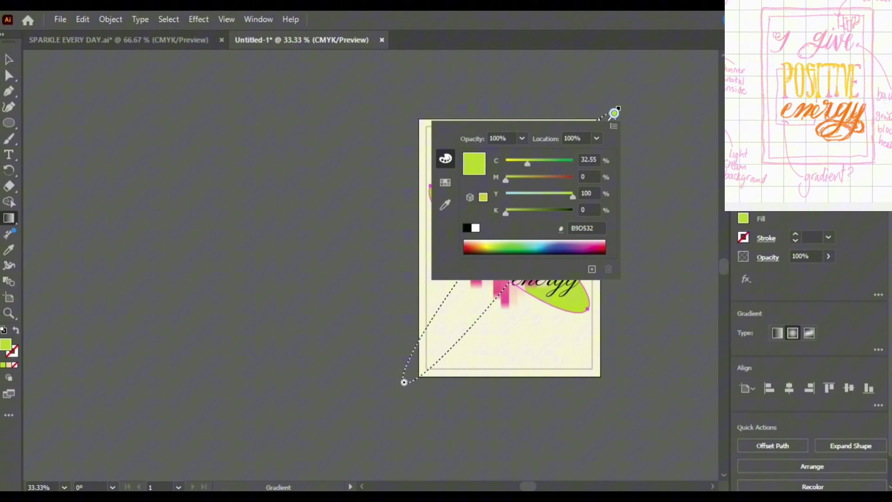
{"action": "key", "text": "Escape"}
{"action": "left_click", "coordinate": [509, 248]}
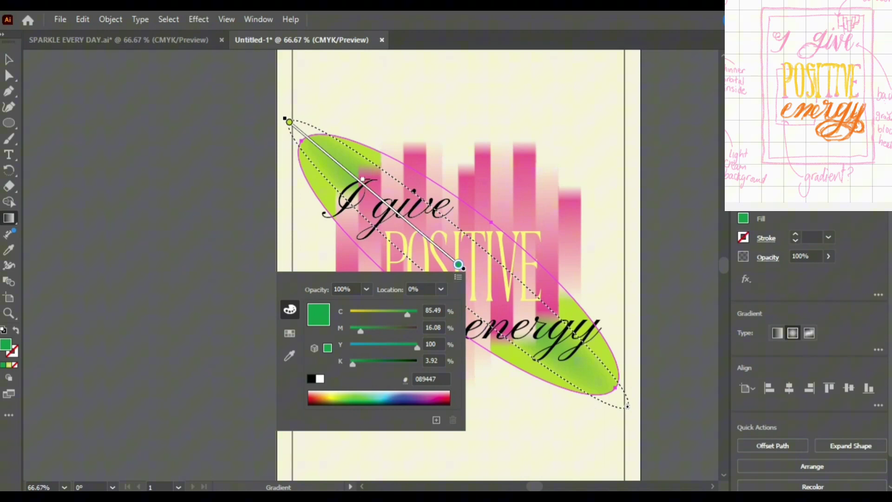
Replace the slanted ellipse's radial gradient with a solid green 089447 fill and deselect it
{"action": "left_click", "coordinate": [777, 332]}
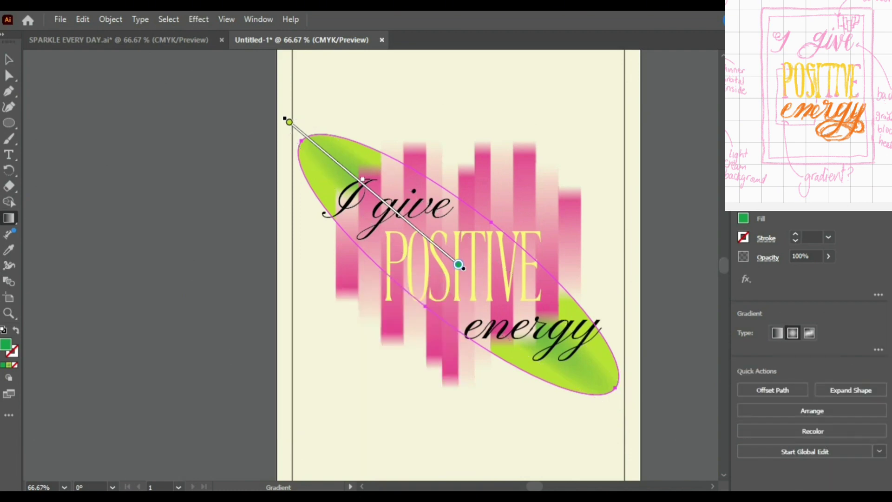
{"action": "double_click", "coordinate": [5, 344]}
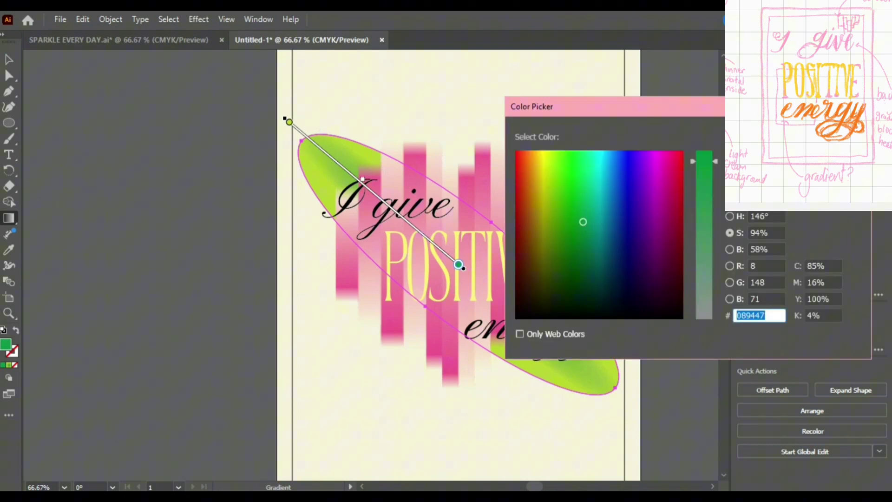
{"action": "key", "text": "Return"}
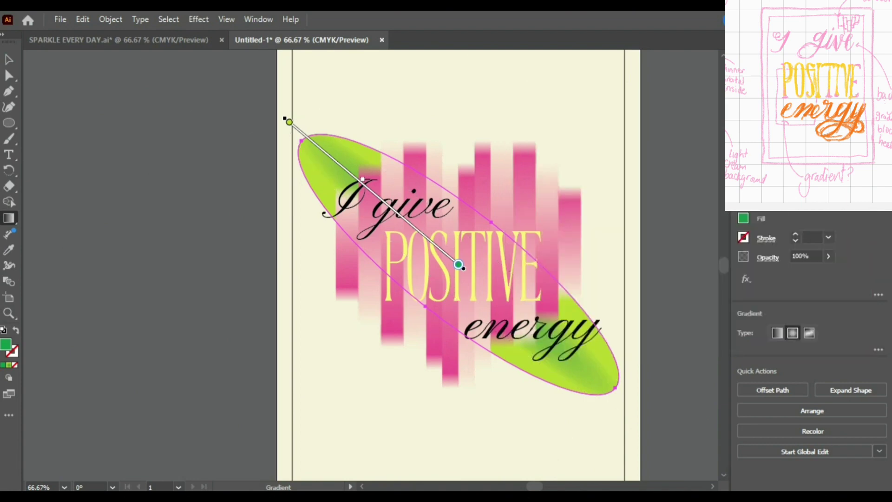
{"action": "key", "text": "v"}
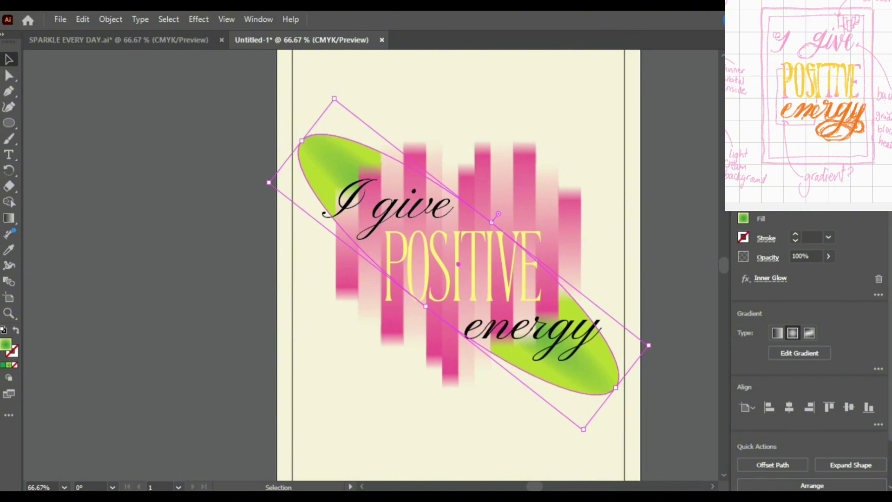
{"action": "key", "text": "F6"}
{"action": "key", "text": "comma"}
{"action": "key", "text": "ctrl+shift+a"}
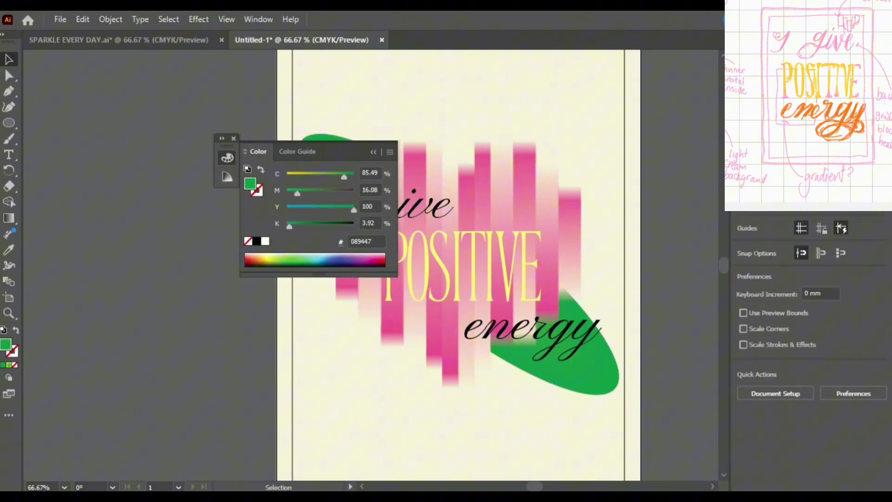
{"action": "key", "text": "F6"}
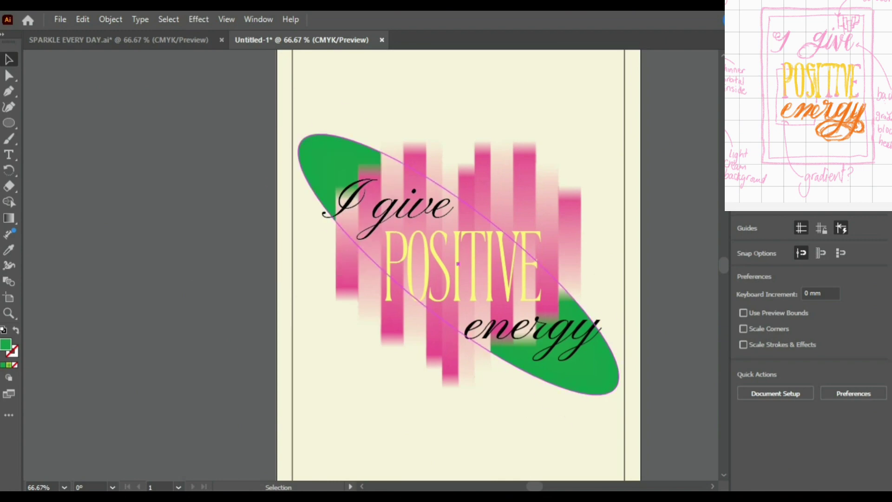
Recolour the solid green ellipse with a bright lime green and lower the colour's saturation slightly
{"action": "left_click", "coordinate": [325, 160]}
{"action": "double_click", "coordinate": [6, 344]}
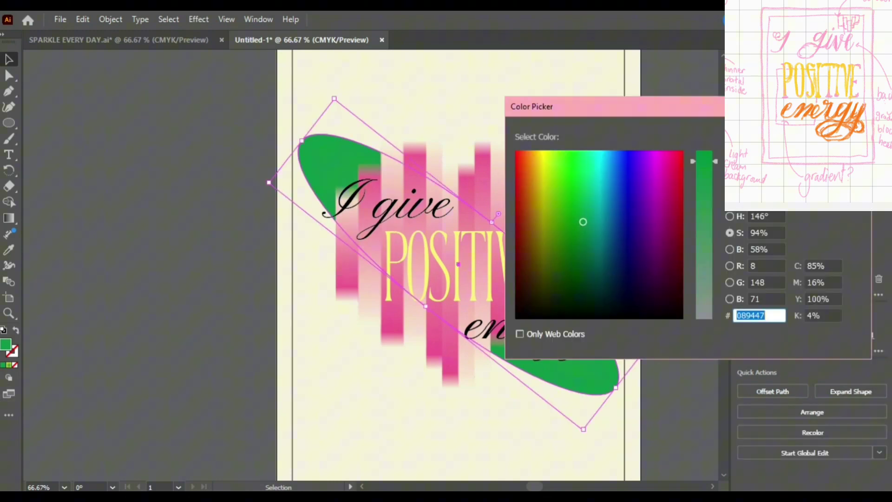
{"action": "left_click_drag", "start_coordinate": [584, 221], "coordinate": [555, 151]}
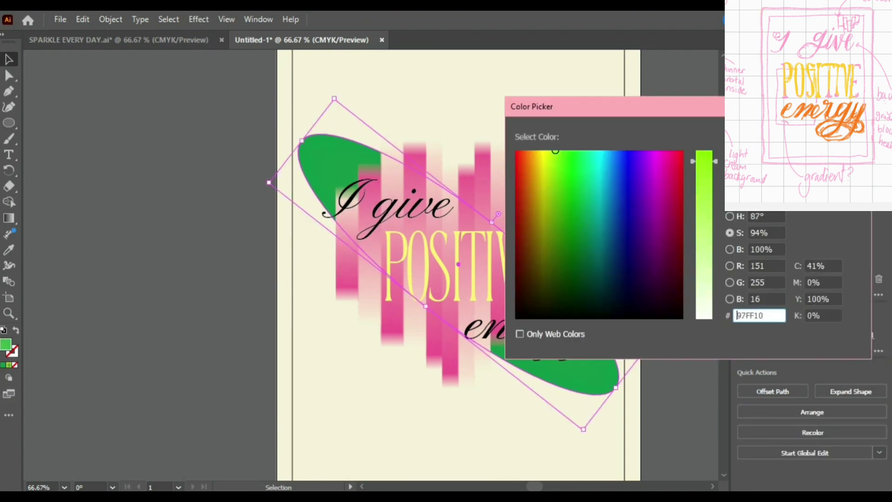
{"action": "mouse_move", "coordinate": [714, 161]}
{"action": "left_mouse_down"}
{"action": "mouse_move", "coordinate": [715, 151]}
{"action": "mouse_move", "coordinate": [714, 189]}
{"action": "left_mouse_up"}
{"action": "key", "text": "Return"}
{"action": "key", "text": "ctrl+shift+a"}
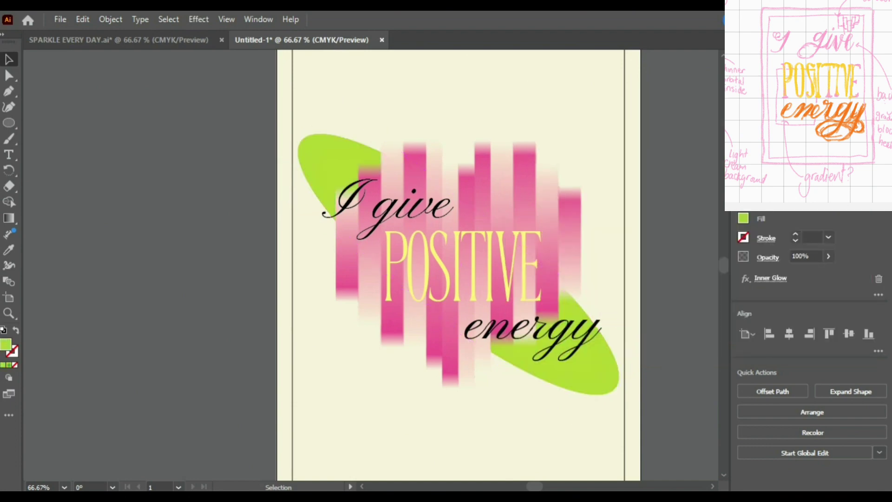
Try a Radial Blur with amount 40 on the lime green ellipse and undo it
{"action": "key", "text": "ctrl+minus"}
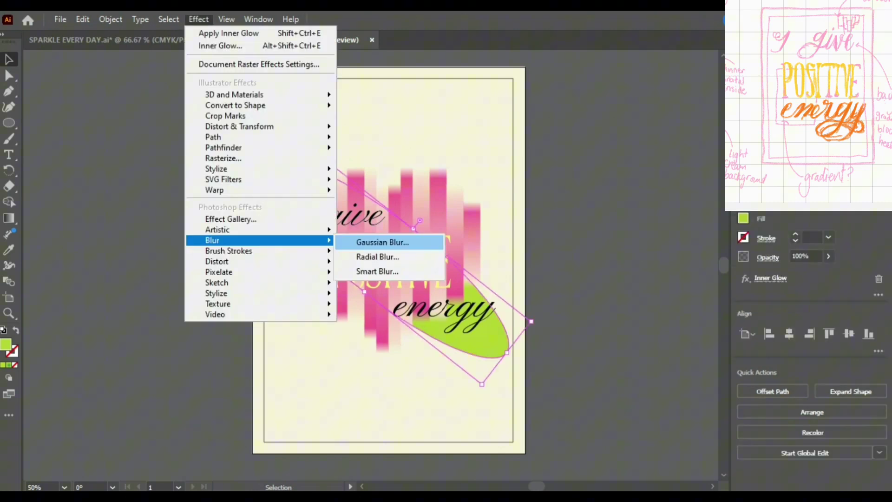
{"action": "key", "text": "Escape"}
{"action": "key", "text": "Escape"}
{"action": "key", "text": "alt+shift+ctrl+e"}
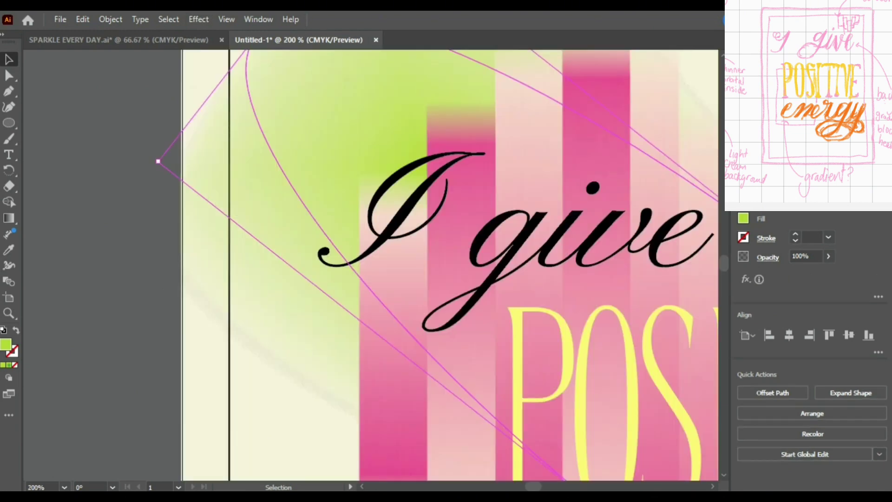
{"action": "scroll", "coordinate": [433, 80], "scroll_direction": "down", "scroll_amount": 5}
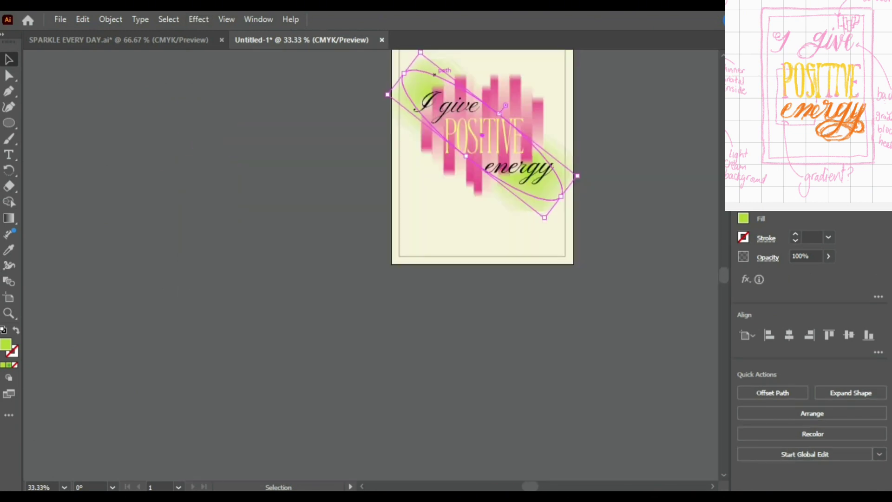
{"action": "left_click_drag", "start_coordinate": [483, 139], "coordinate": [456, 203]}
{"action": "key", "text": "ctrl+shift+a"}
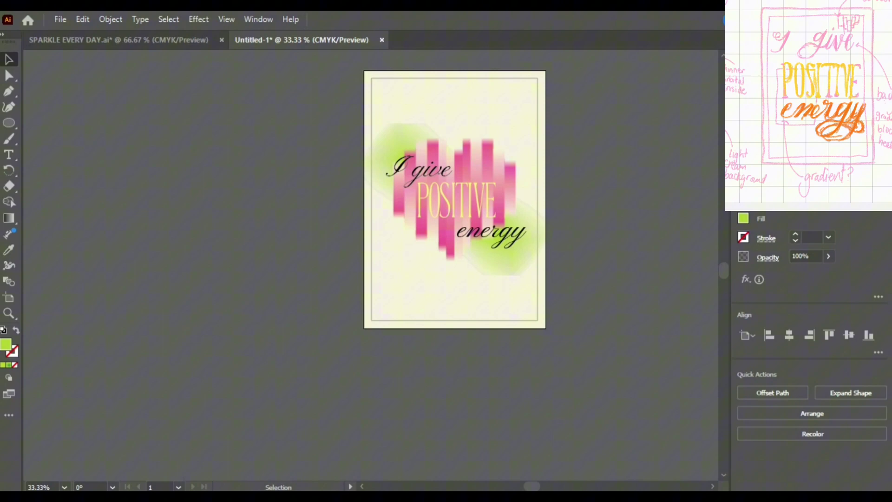
{"action": "scroll", "coordinate": [445, 272], "scroll_direction": "up", "scroll_amount": 2}
{"action": "left_click", "coordinate": [560, 236]}
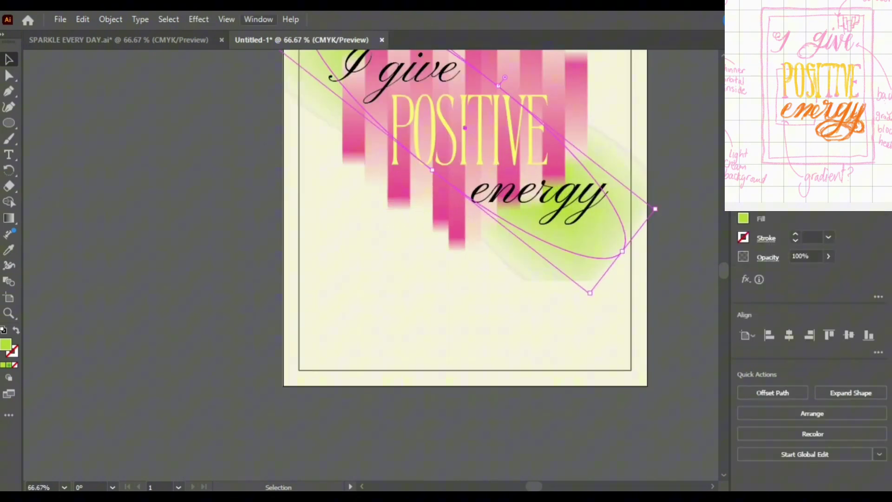
{"action": "key", "text": "ctrl+z"}
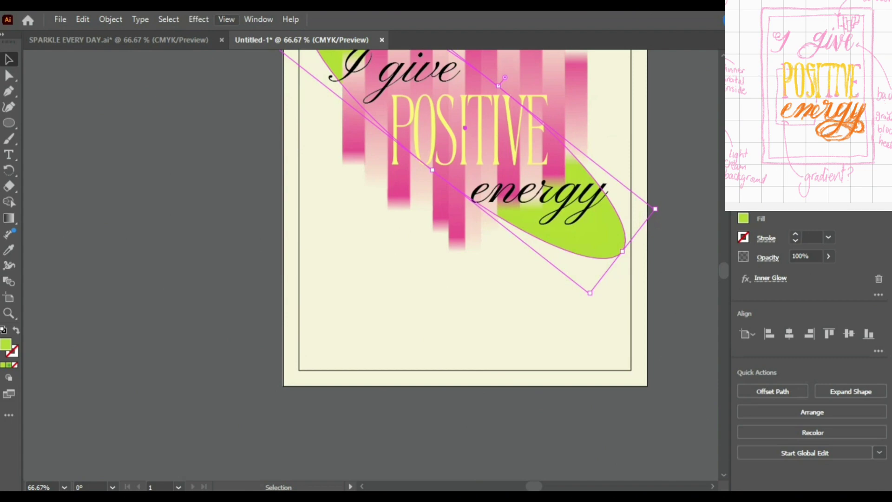
Apply a Radial Blur to the lime green ellipse with amount 13, Spin method and Good quality
{"action": "left_click", "coordinate": [198, 20]}
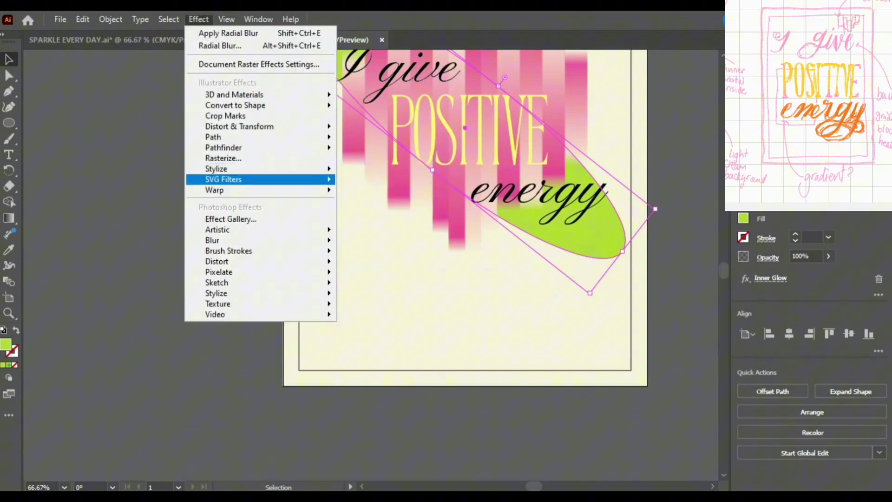
{"action": "mouse_move", "coordinate": [218, 239]}
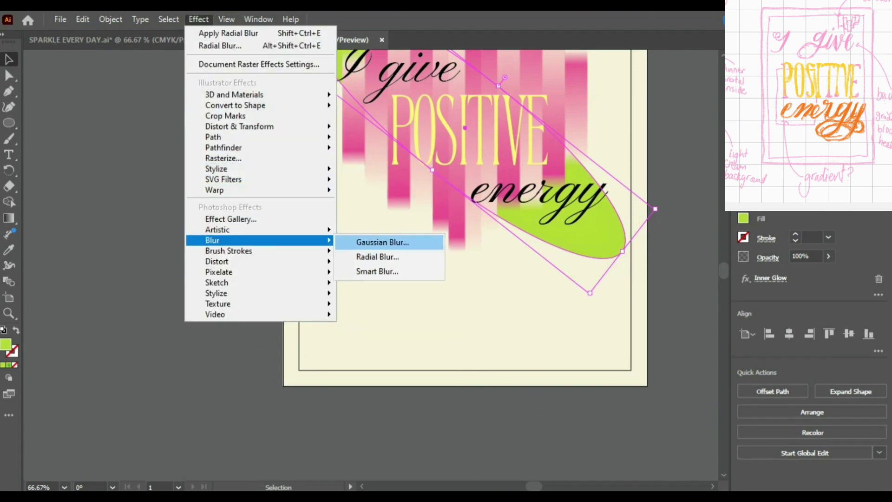
{"action": "left_click", "coordinate": [377, 256]}
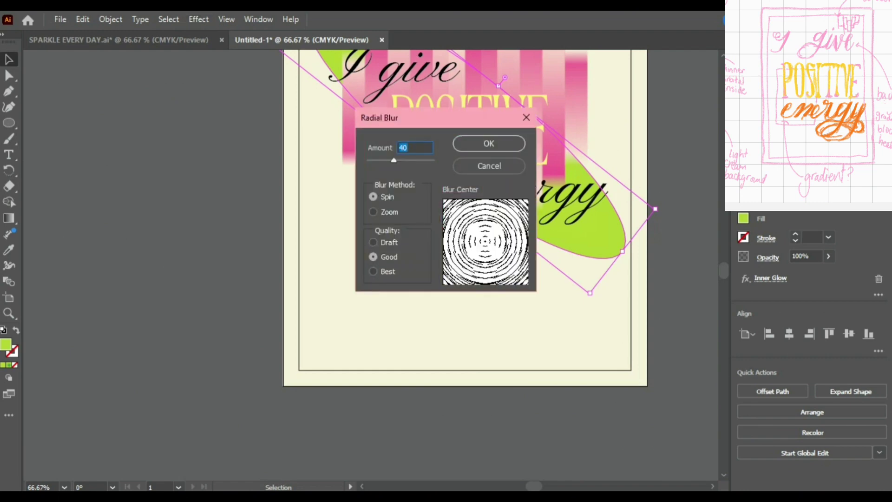
{"action": "type", "text": "13"}
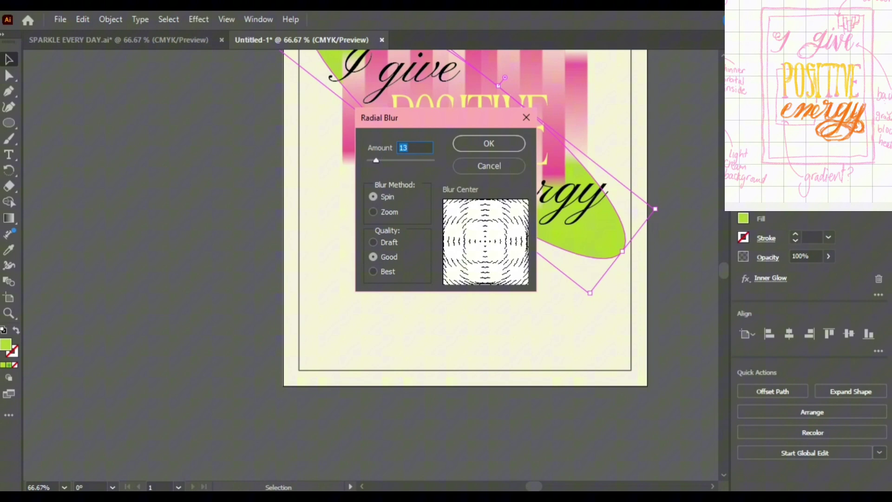
{"action": "mouse_move", "coordinate": [376, 160]}
{"action": "left_mouse_down"}
{"action": "mouse_move", "coordinate": [429, 160]}
{"action": "mouse_move", "coordinate": [376, 161]}
{"action": "left_mouse_up"}
{"action": "key", "text": "Return"}
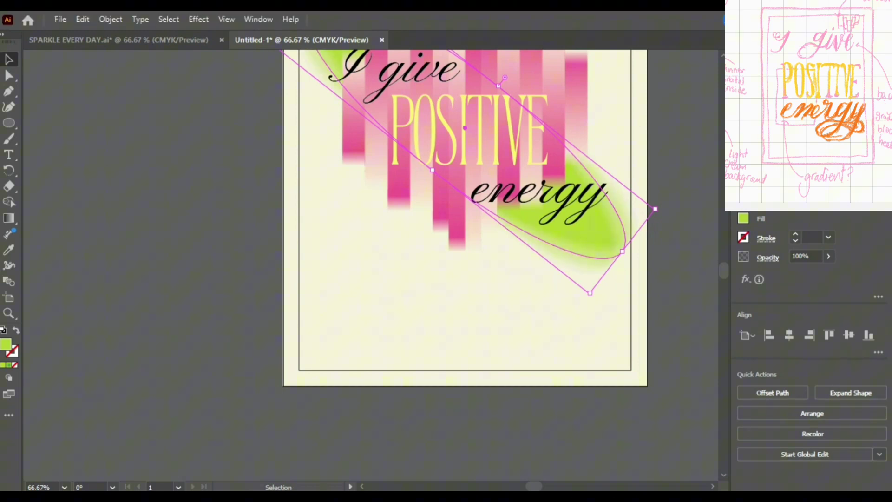
{"action": "key", "text": "ctrl+shift+a"}
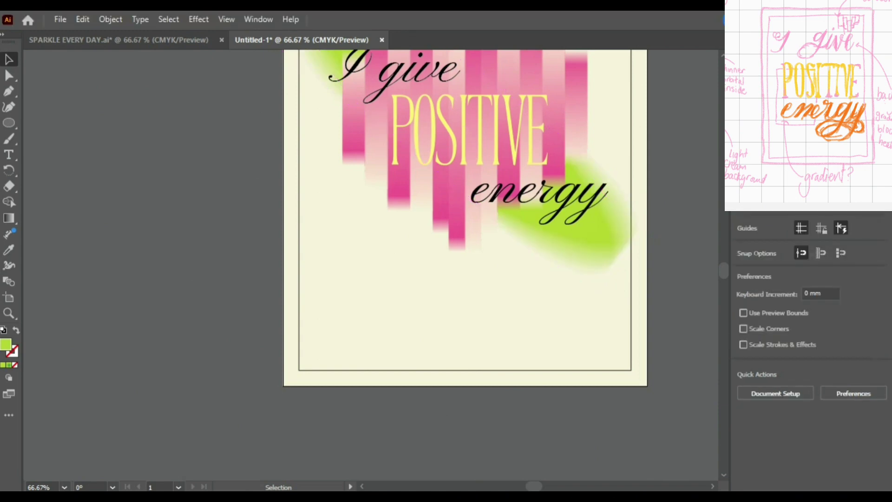
{"action": "left_click_drag", "start_coordinate": [321, 140], "coordinate": [292, 235]}
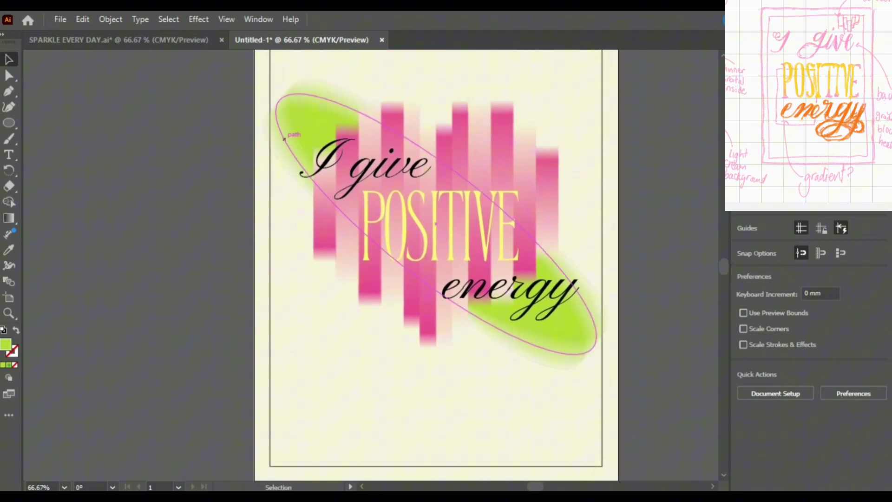
{"action": "scroll", "coordinate": [213, 232], "scroll_direction": "down", "scroll_amount": 2}
{"action": "left_click", "coordinate": [261, 183]}
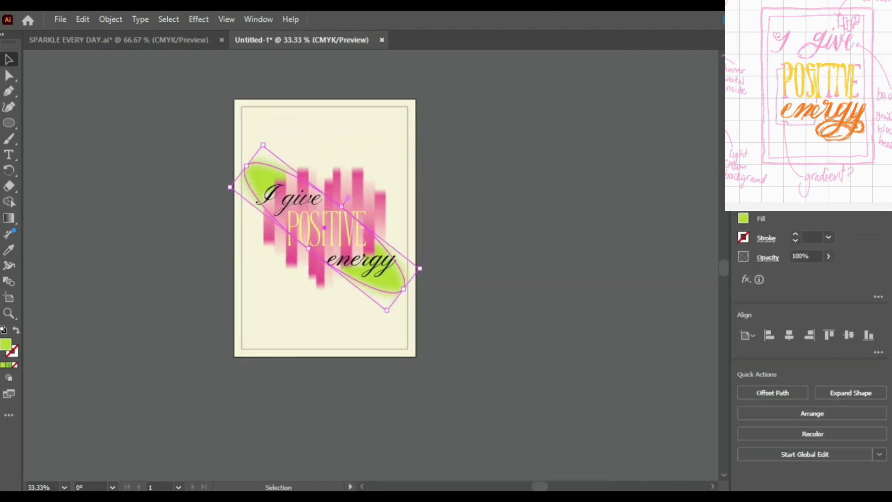
{"action": "scroll", "coordinate": [338, 229], "scroll_direction": "up", "scroll_amount": 3}
Isolate the lettering group and recolour the word "POSITIVE" white
{"action": "left_click", "coordinate": [786, 39]}
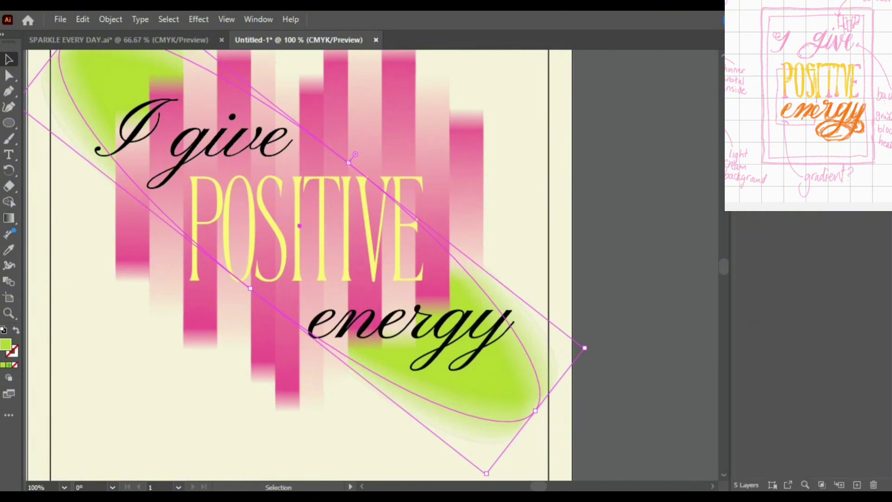
{"action": "left_click", "coordinate": [636, 279]}
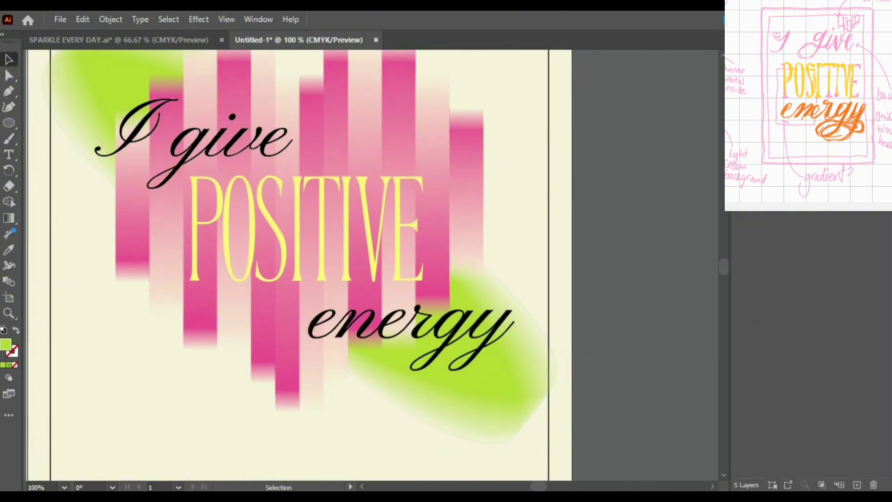
{"action": "left_click", "coordinate": [321, 233]}
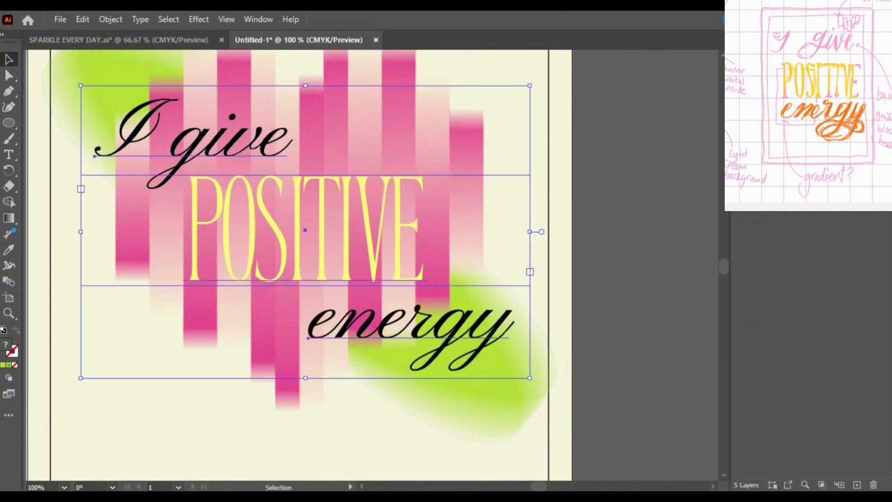
{"action": "double_click", "coordinate": [305, 230]}
{"action": "key", "text": "i"}
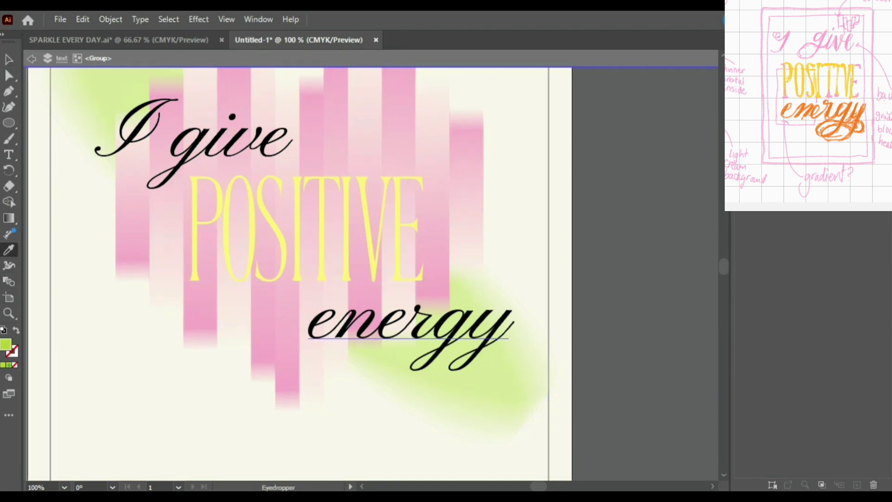
{"action": "left_click", "coordinate": [409, 323]}
{"action": "left_click", "coordinate": [8, 60]}
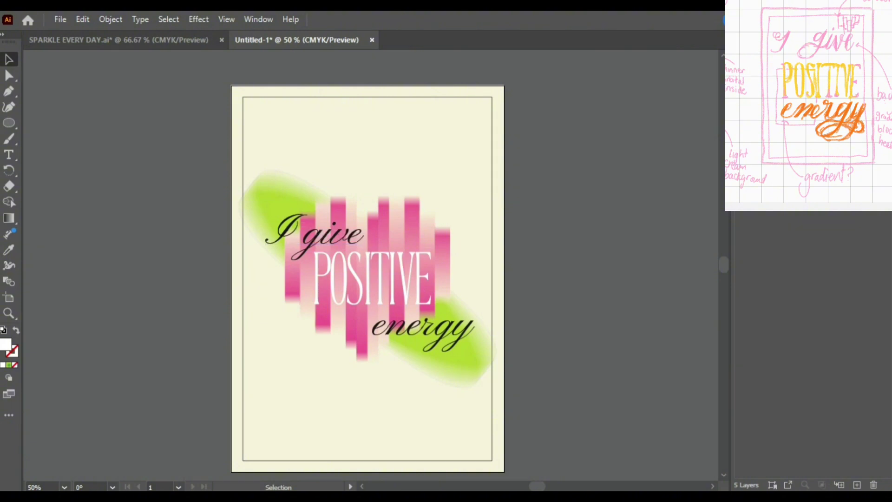
Apply a Gaussian Blur with a radius of 5.743 pixels to the pink block heart
{"action": "left_click", "coordinate": [353, 323]}
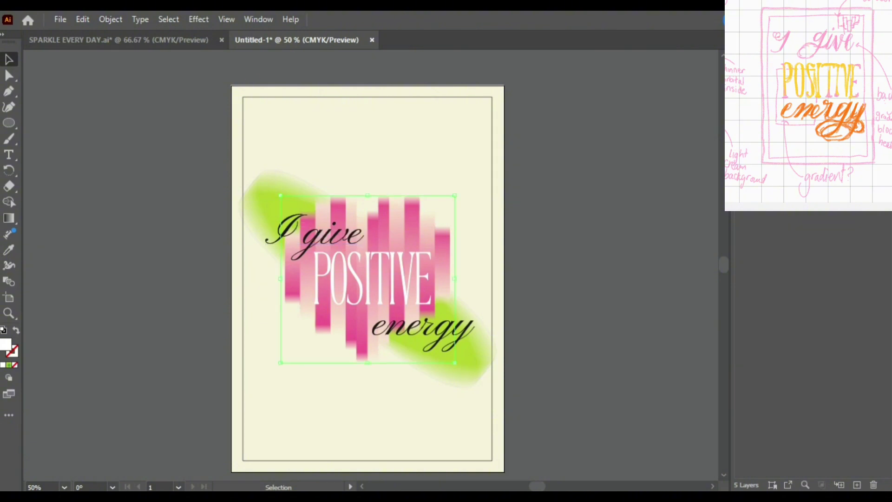
{"action": "left_click", "coordinate": [199, 19]}
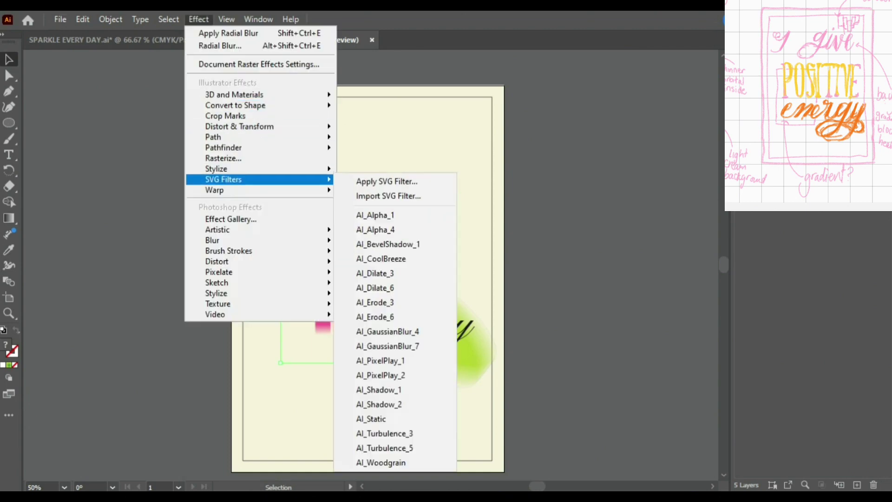
{"action": "mouse_move", "coordinate": [219, 240]}
{"action": "left_click", "coordinate": [383, 242]}
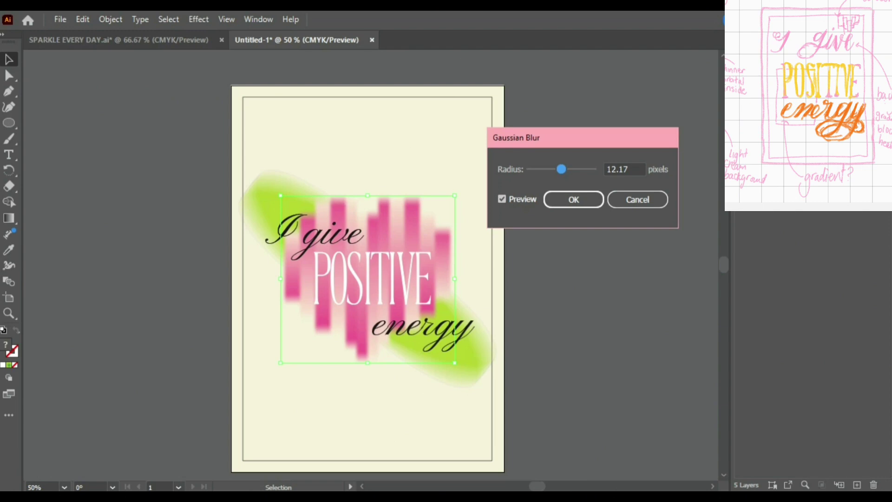
{"action": "left_click_drag", "start_coordinate": [561, 170], "coordinate": [583, 169]}
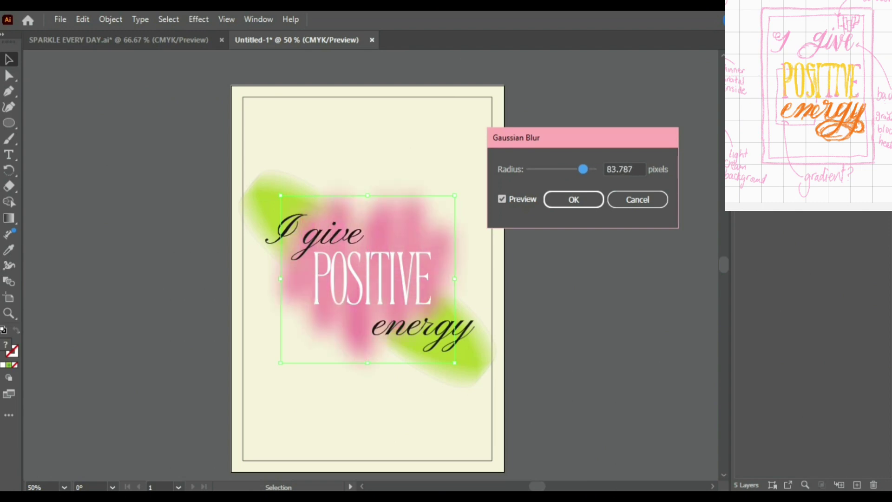
{"action": "left_click_drag", "start_coordinate": [584, 169], "coordinate": [548, 169]}
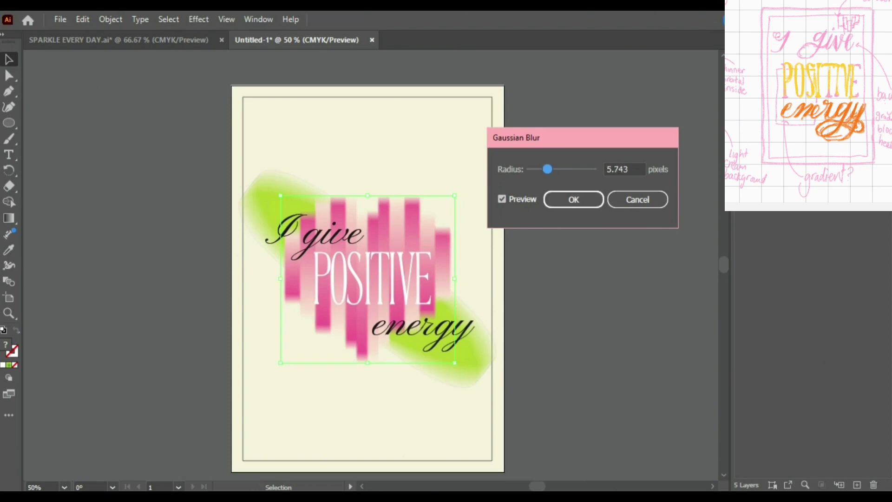
{"action": "left_click", "coordinate": [574, 199]}
Try to image-trace the blurred pink block heart, then clear the selection
{"action": "scroll", "coordinate": [441, 265], "scroll_direction": "up", "scroll_amount": 4}
{"action": "scroll", "coordinate": [440, 265], "scroll_direction": "down", "scroll_amount": 3}
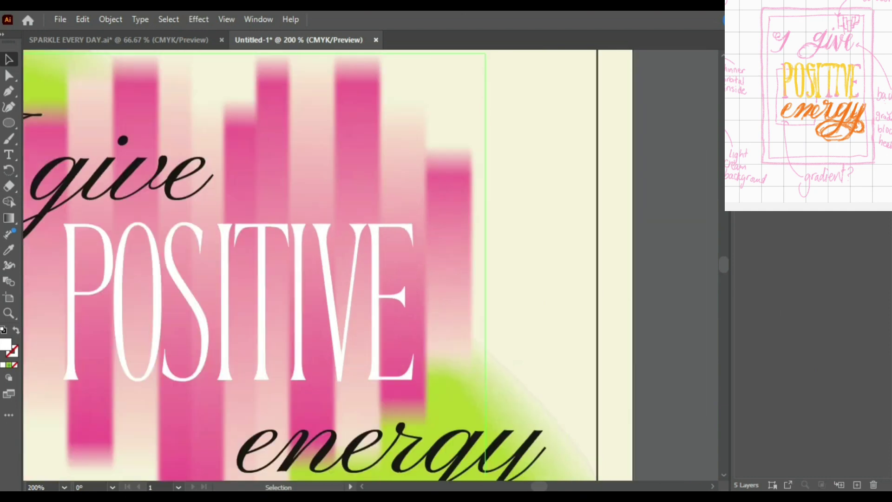
{"action": "scroll", "coordinate": [185, 261], "scroll_direction": "up", "scroll_amount": 1}
{"action": "left_click", "coordinate": [110, 20]}
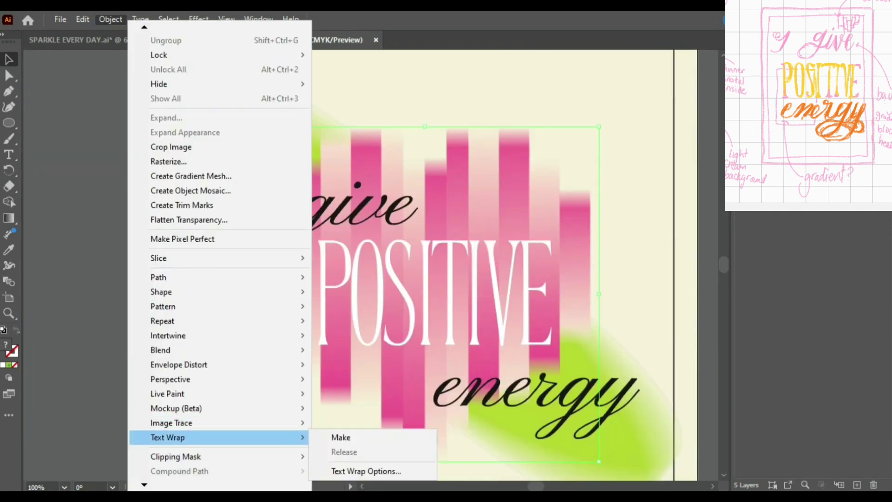
{"action": "mouse_move", "coordinate": [219, 423]}
{"action": "key", "text": "Return"}
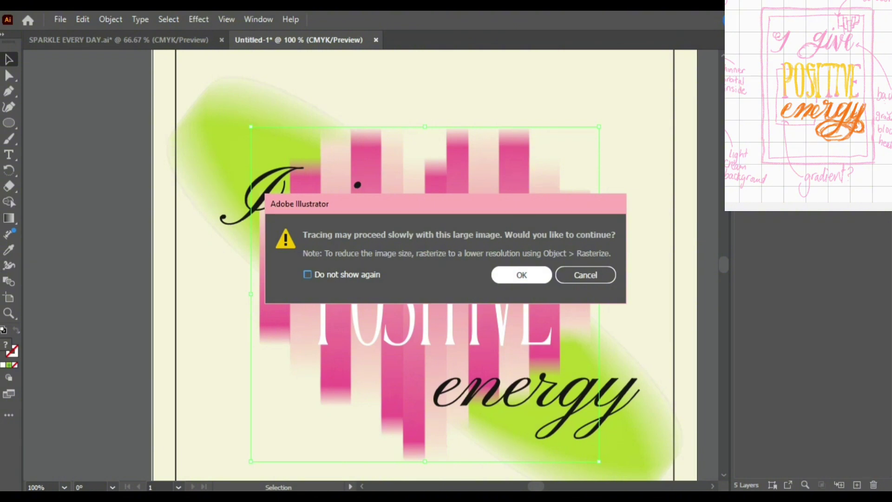
{"action": "key", "text": "Return"}
{"action": "key", "text": "ctrl+minus"}
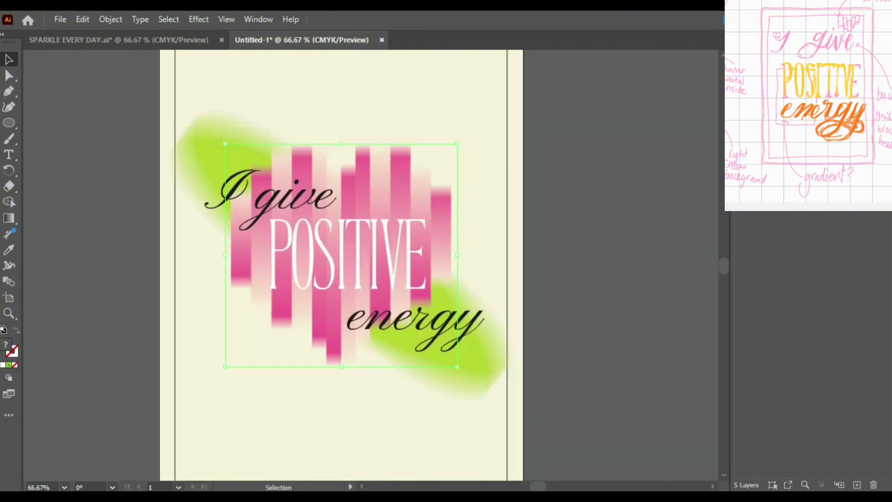
{"action": "key", "text": "ctrl+shift+a"}
Save the poster on the computer as an Adobe Illustrator file named "I give POSITIVE energy" in the dec printables folder
{"action": "left_click", "coordinate": [61, 19]}
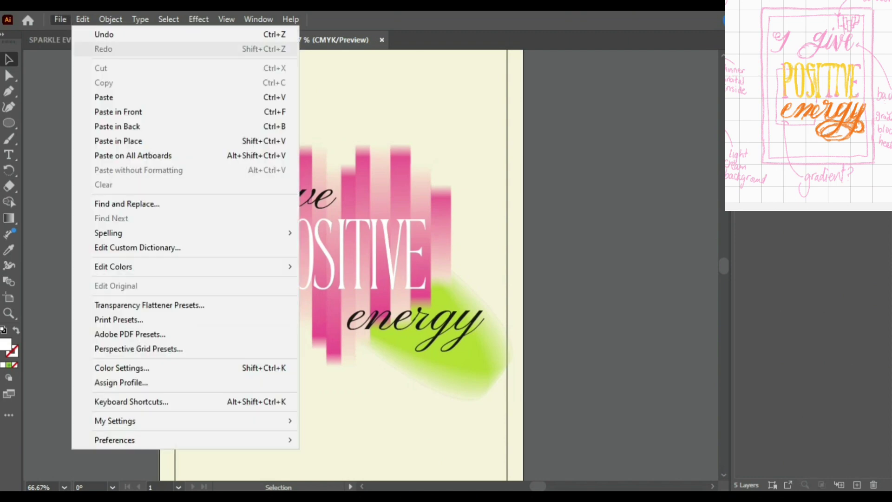
{"action": "left_click", "coordinate": [83, 20]}
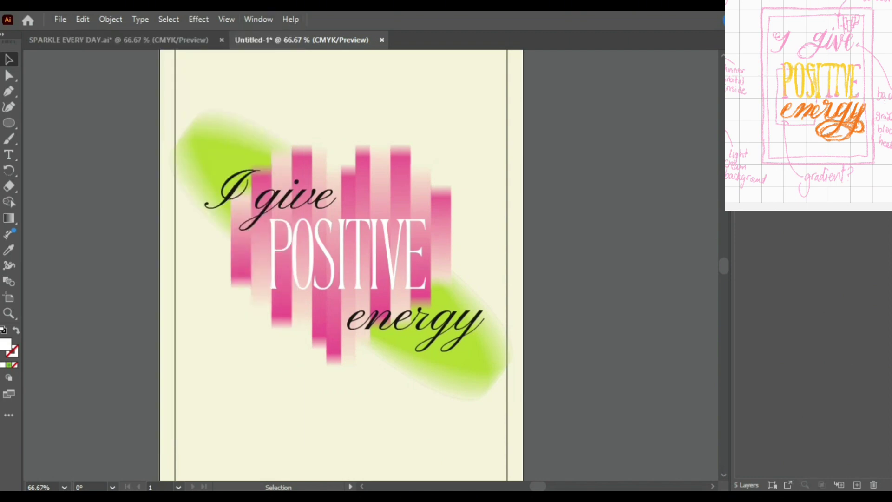
{"action": "key", "text": "alt+f"}
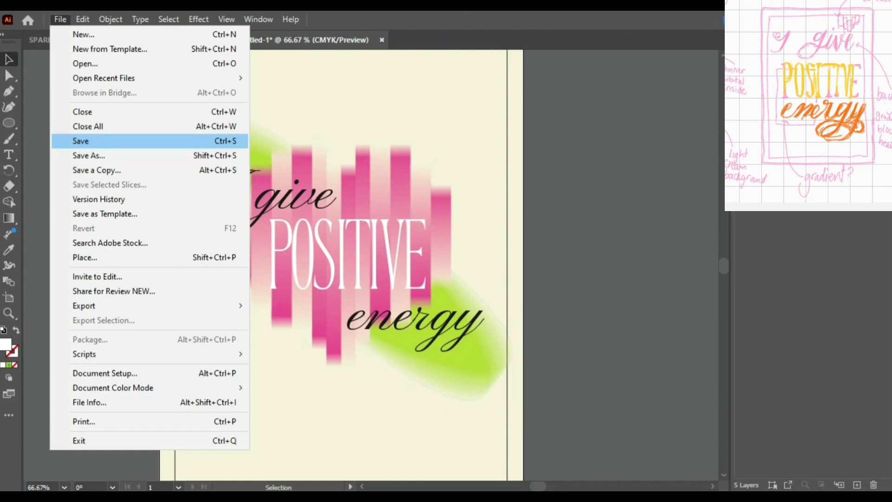
{"action": "key", "text": "Return"}
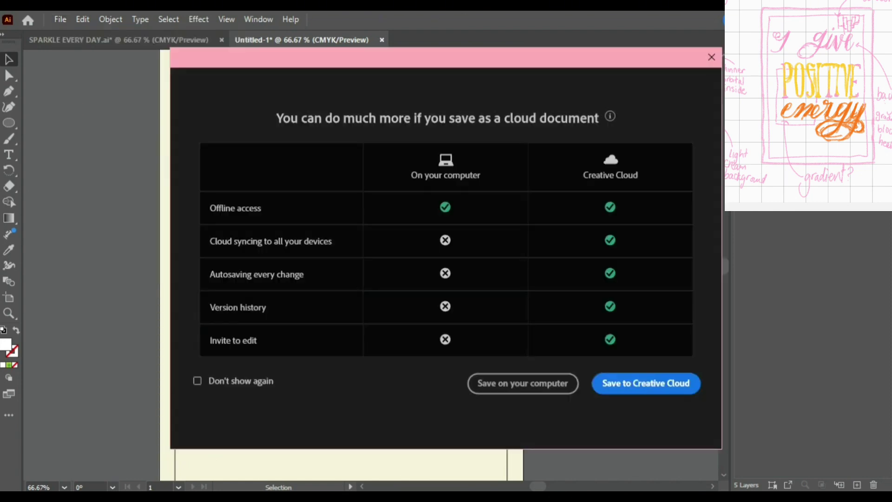
{"action": "left_click", "coordinate": [522, 383]}
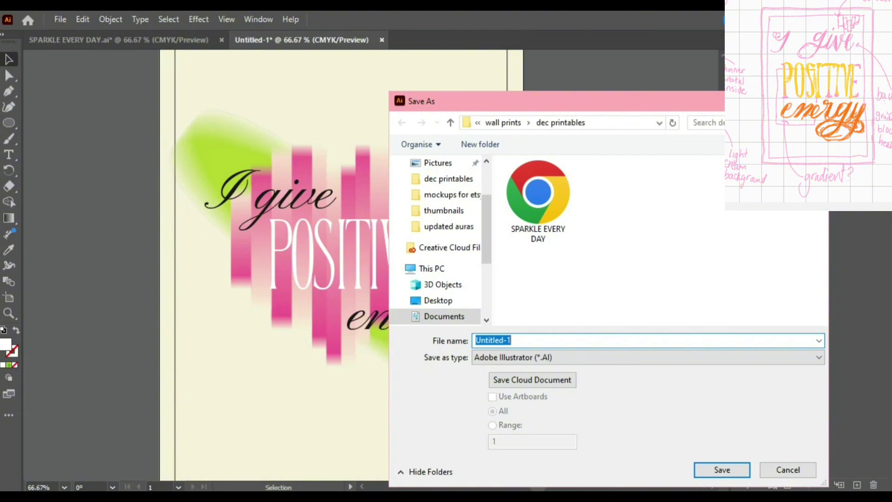
{"action": "type", "text": "I give POISI"}
{"action": "key", "text": "BackSpace"}
{"action": "key", "text": "BackSpace"}
{"action": "key", "text": "BackSpace"}
{"action": "type", "text": "SITIV"}
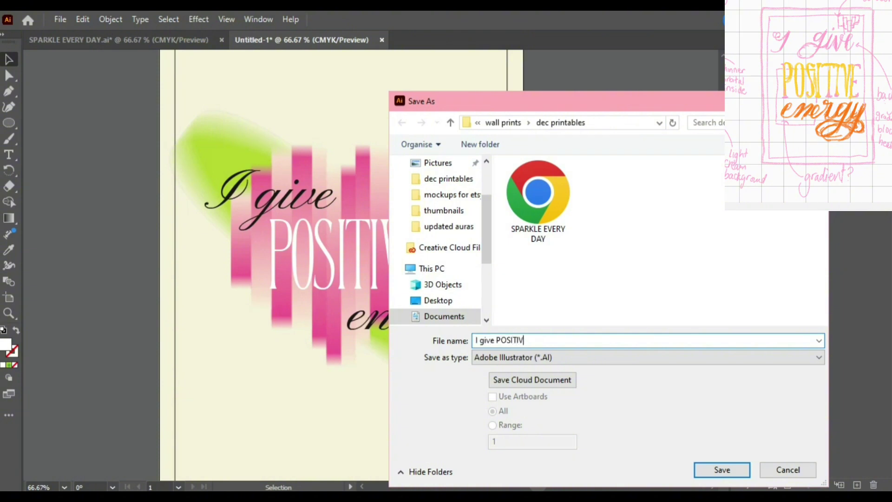
{"action": "type", "text": "E energy"}
{"action": "key", "text": "Return"}
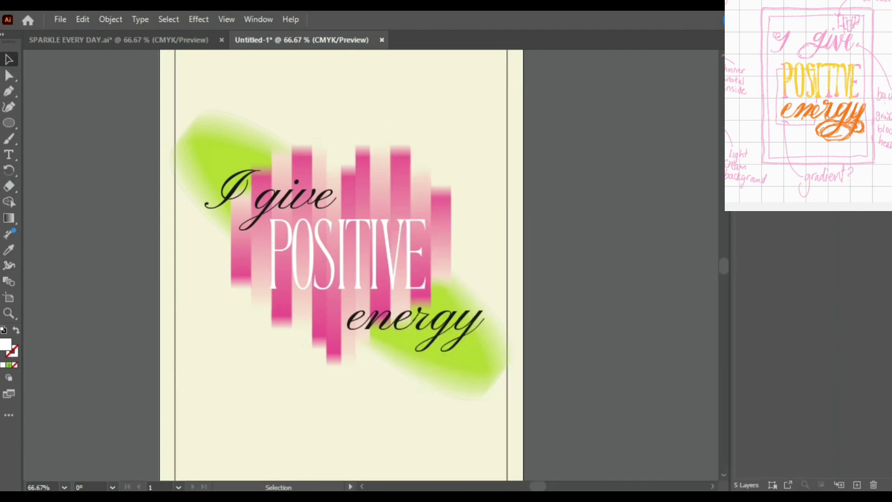
{"action": "key", "text": "Return"}
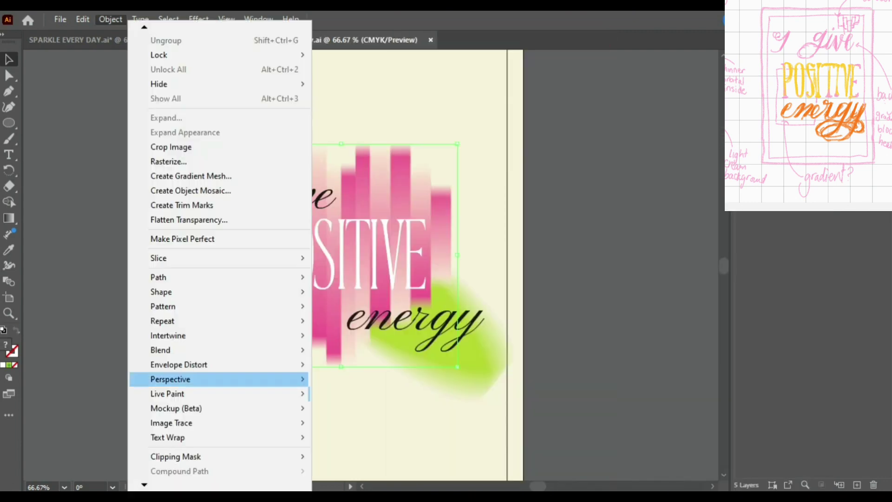
Image-trace the pink block heart with the High Fidelity Photo preset, inspect the tracing up close and undo it
{"action": "mouse_move", "coordinate": [219, 420]}
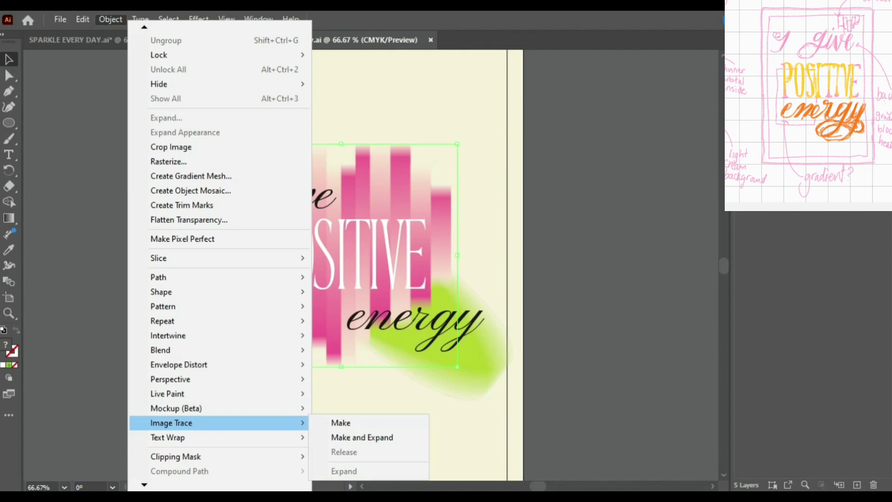
{"action": "left_click", "coordinate": [338, 420]}
{"action": "key", "text": "Return"}
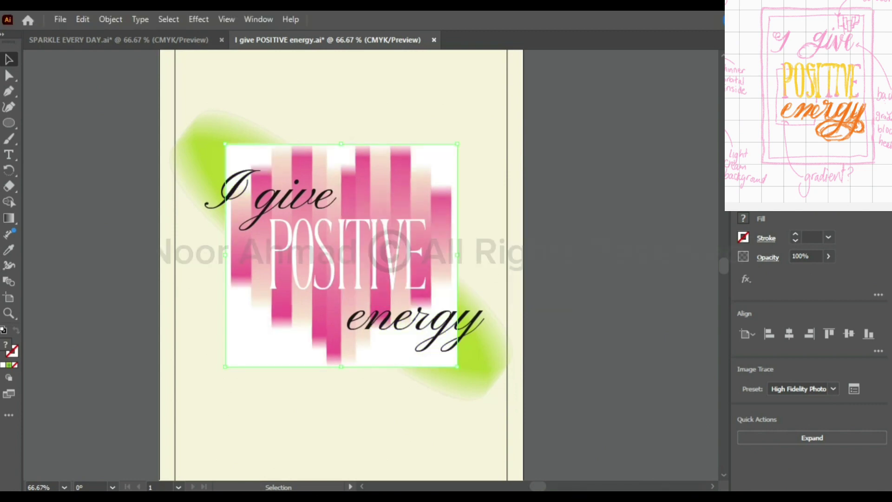
{"action": "scroll", "coordinate": [366, 381], "scroll_direction": "up", "scroll_amount": 7}
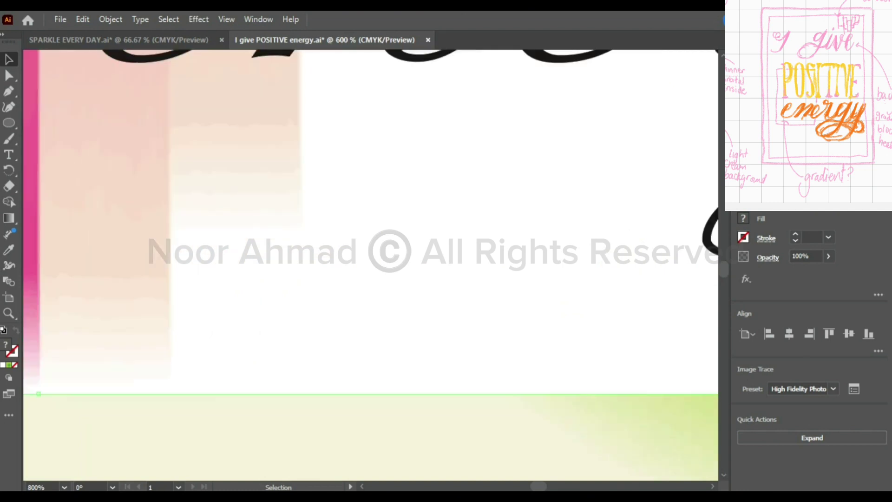
{"action": "scroll", "coordinate": [460, 319], "scroll_direction": "down", "scroll_amount": 8}
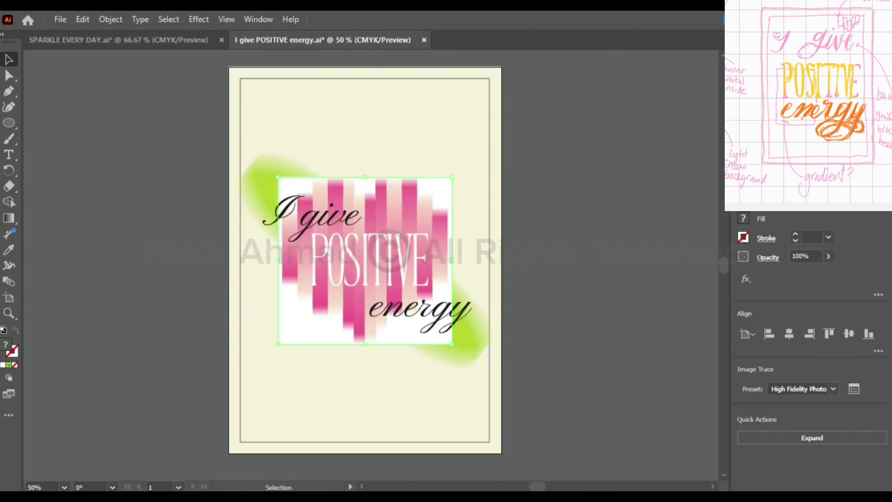
{"action": "key", "text": "ctrl+z"}
{"action": "left_click", "coordinate": [557, 321]}
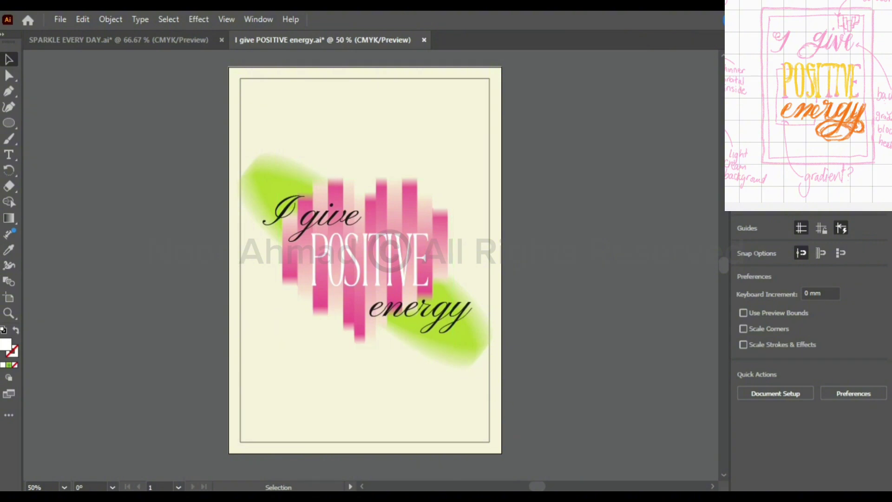
Scale the blurred lime green ellipse down slightly to fit inside the thin border and centre it horizontally on the artboard
{"action": "left_click", "coordinate": [791, 41]}
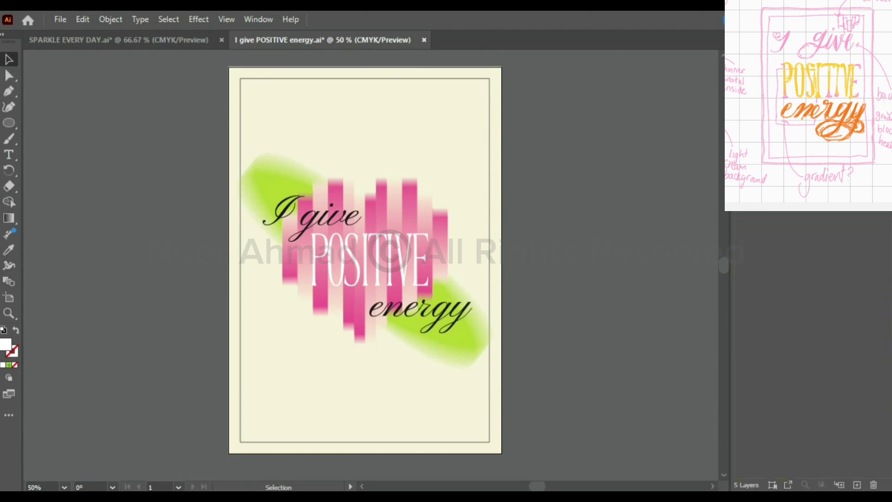
{"action": "key", "text": "ctrl+z"}
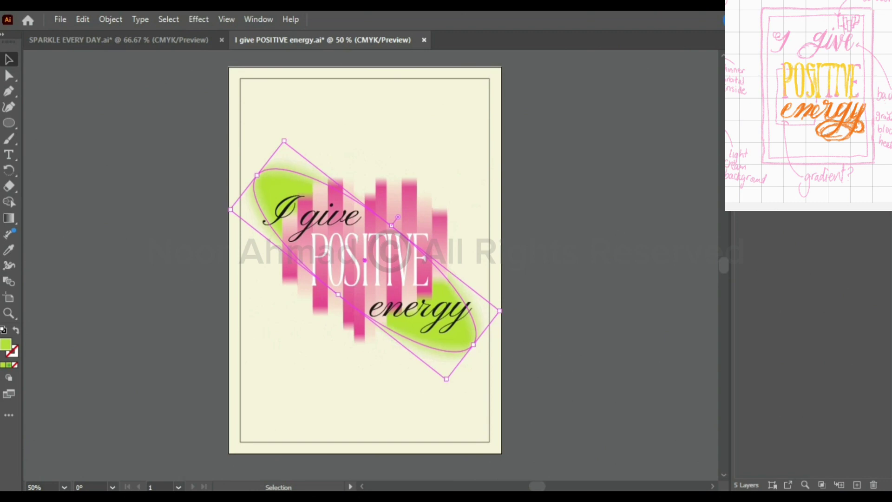
{"action": "left_click", "coordinate": [754, 40]}
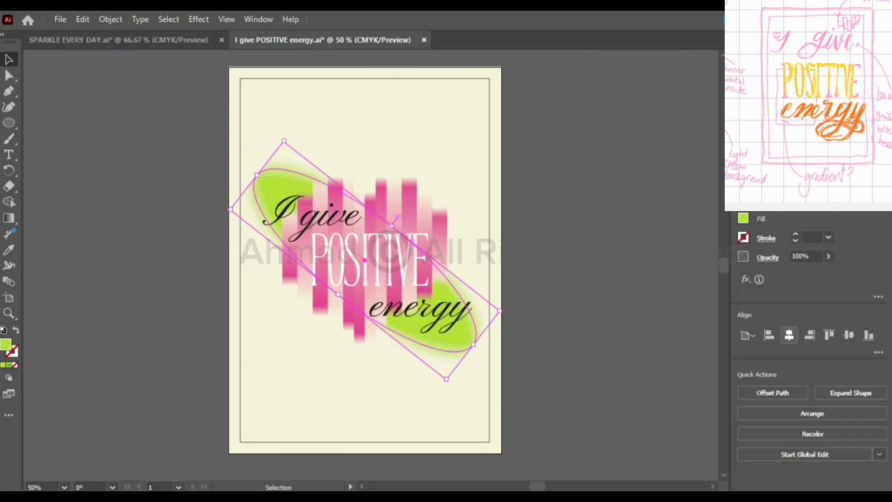
{"action": "key", "text": "ctrl+shift+a"}
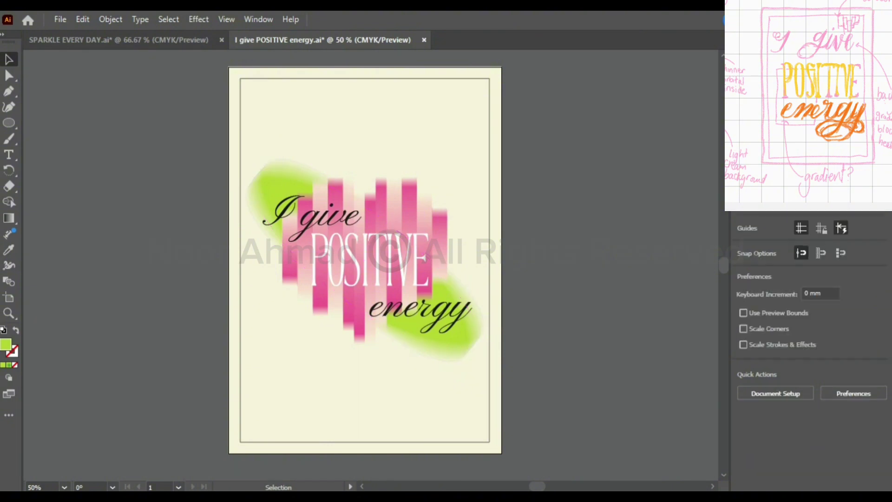
Export the poster as the PNG "I give POSITIVE energy" at High (300 ppi) with Type Optimized anti-aliasing and a transparent background
{"action": "left_click", "coordinate": [60, 19]}
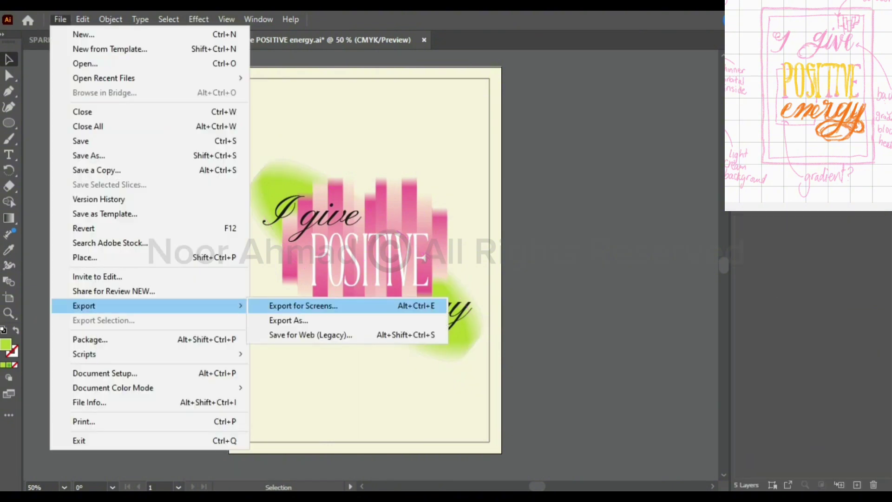
{"action": "left_click", "coordinate": [285, 320]}
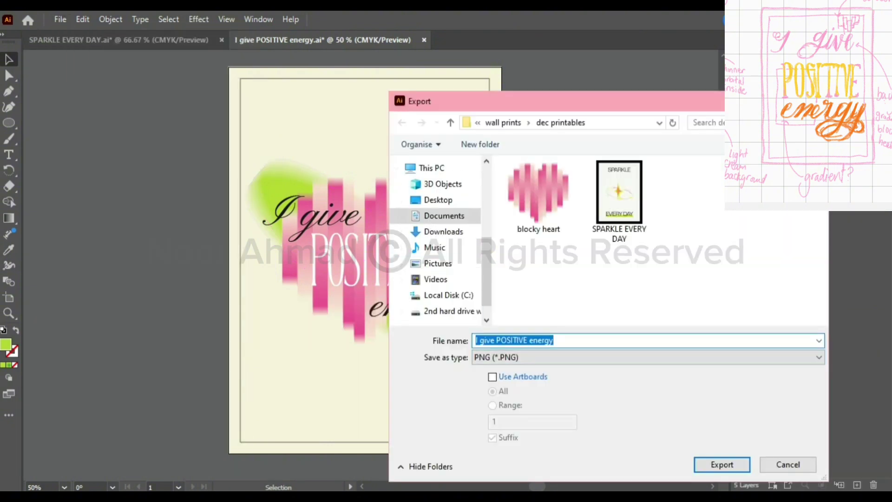
{"action": "left_click", "coordinate": [722, 464]}
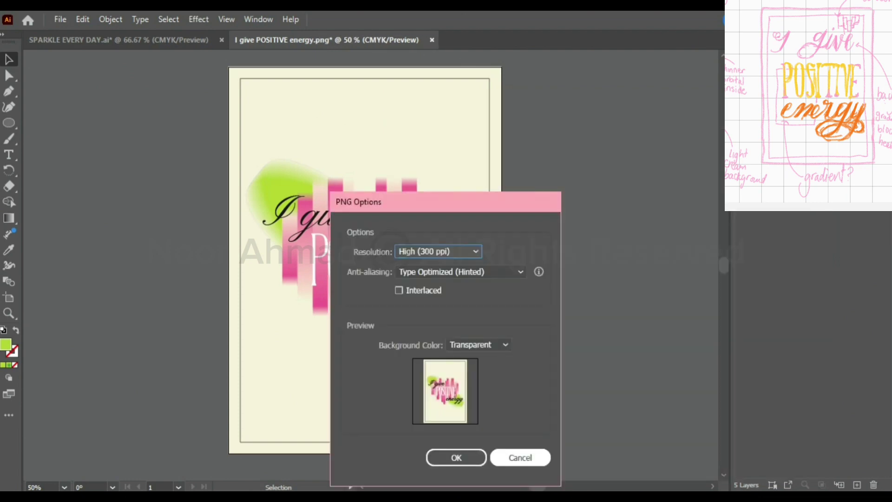
{"action": "left_click", "coordinate": [458, 456]}
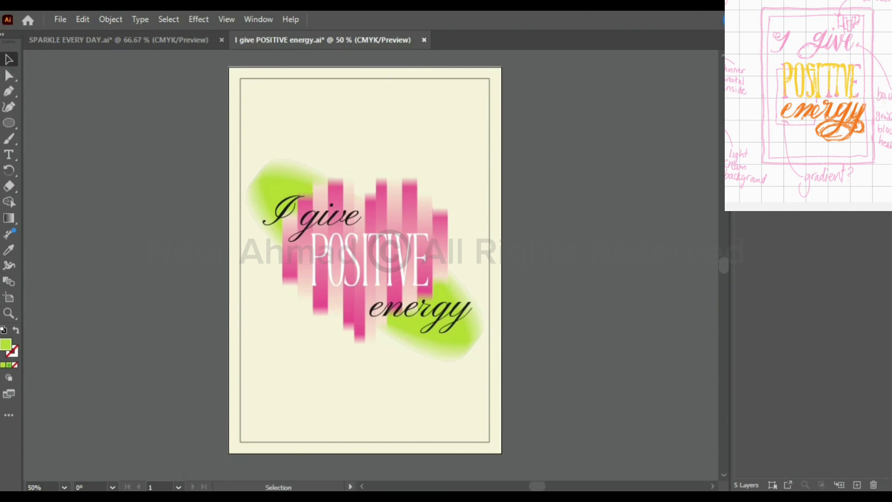
Switch to File Explorer and select the exported "I give POSITIVE energy" image among the recent files
{"action": "left_click", "coordinate": [267, 486]}
{"action": "left_click", "coordinate": [176, 274]}
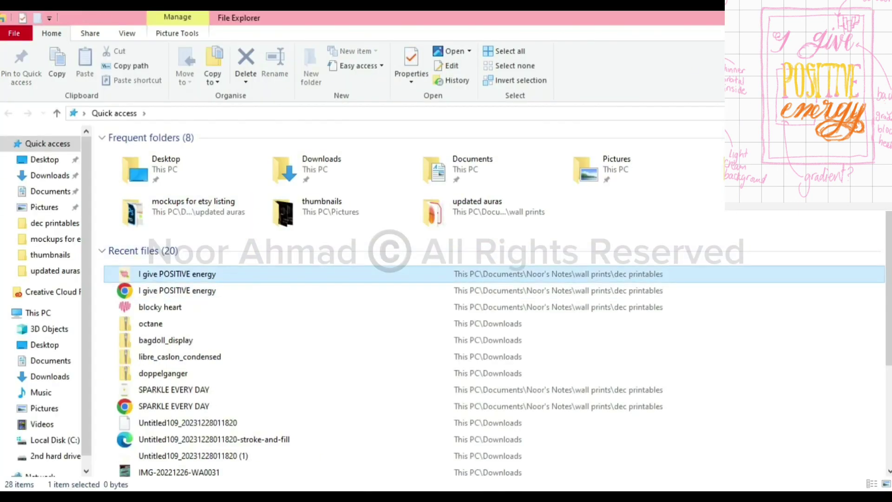